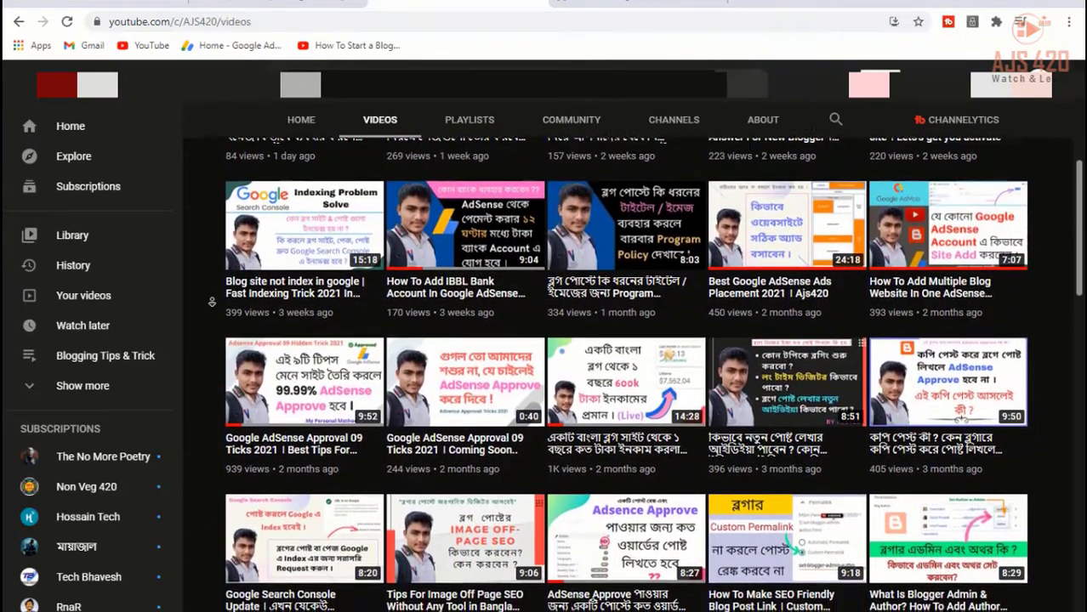
Look through the uploaded videos on the AJS 420 YouTube channel
{"action": "scroll", "coordinate": [211, 302], "scroll_direction": "down", "scroll_amount": 1}
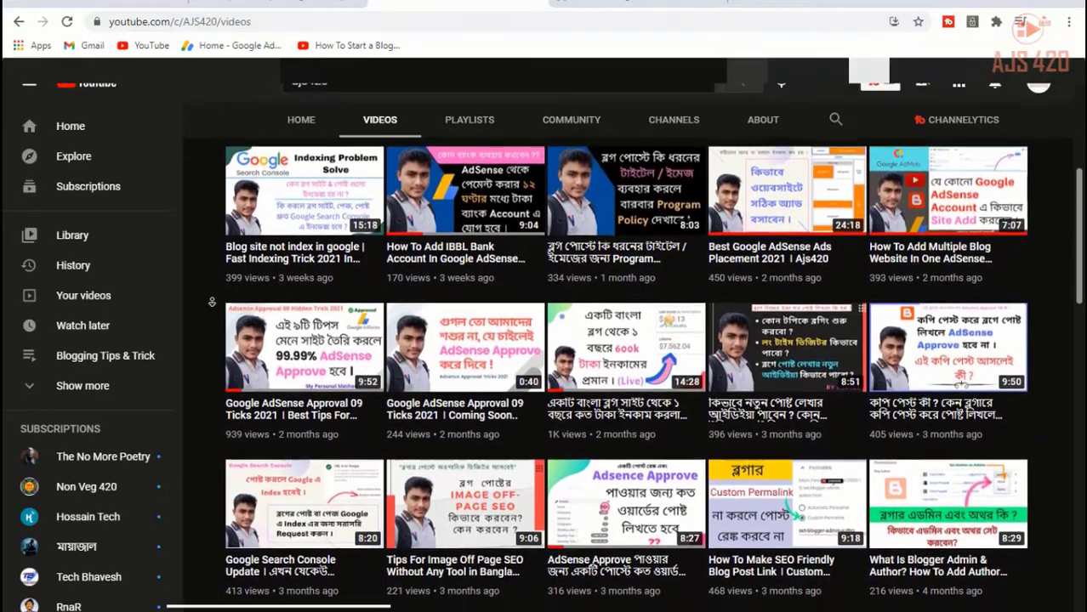
{"action": "scroll", "coordinate": [211, 302], "scroll_direction": "down", "scroll_amount": 1}
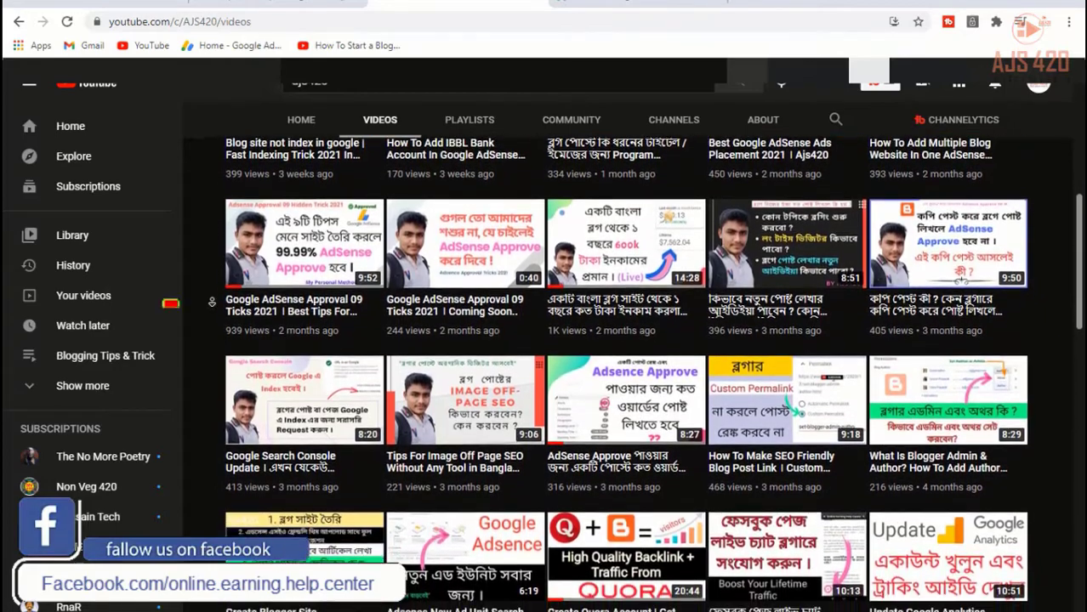
{"action": "scroll", "coordinate": [212, 302], "scroll_direction": "down", "scroll_amount": 2}
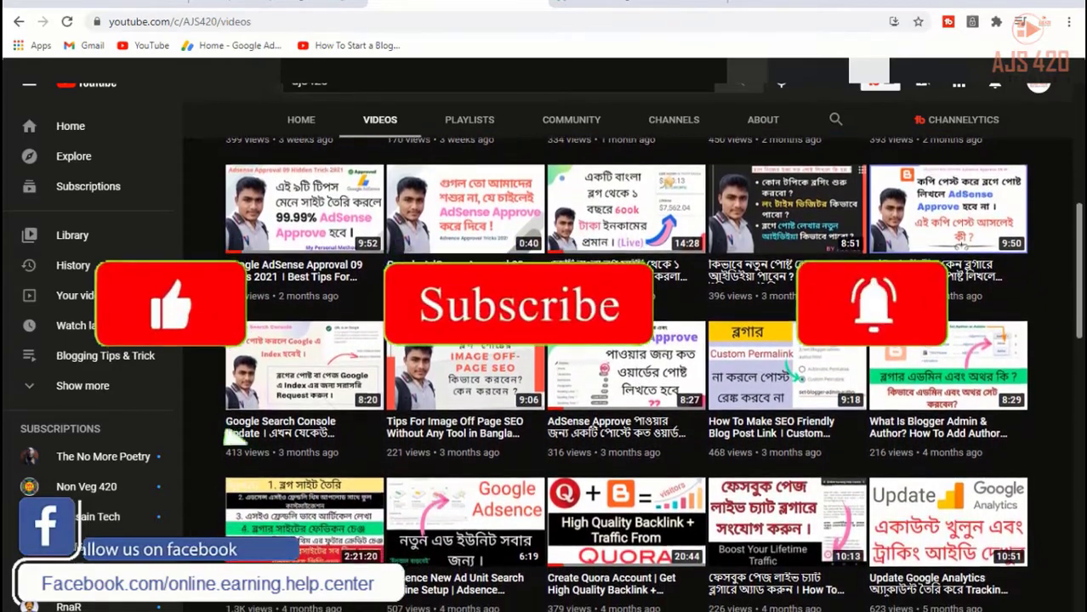
{"action": "scroll", "coordinate": [212, 302], "scroll_direction": "down", "scroll_amount": 2}
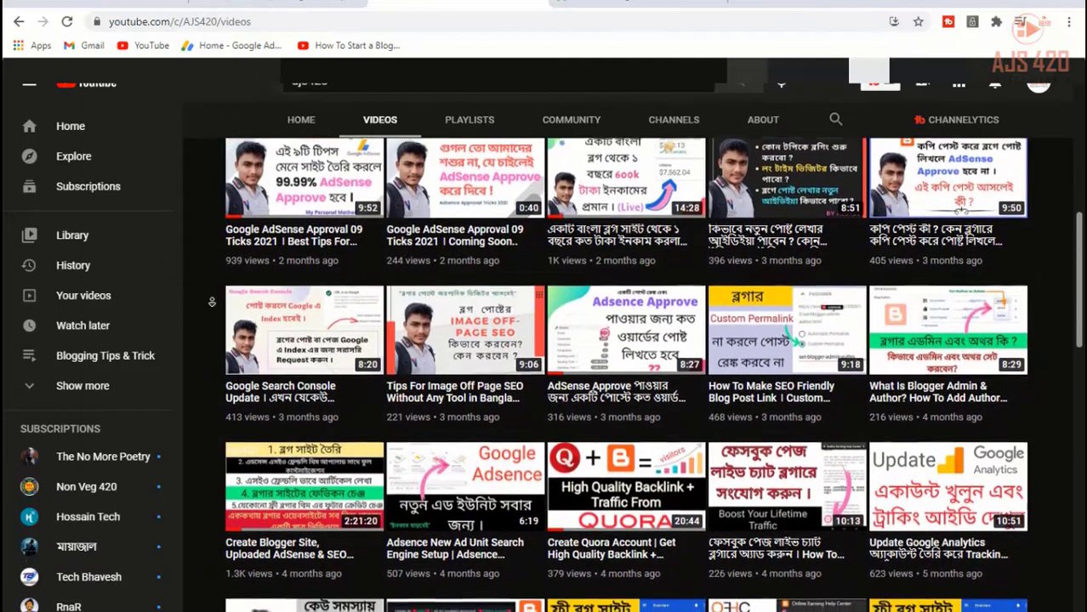
{"action": "scroll", "coordinate": [212, 302], "scroll_direction": "down", "scroll_amount": 2}
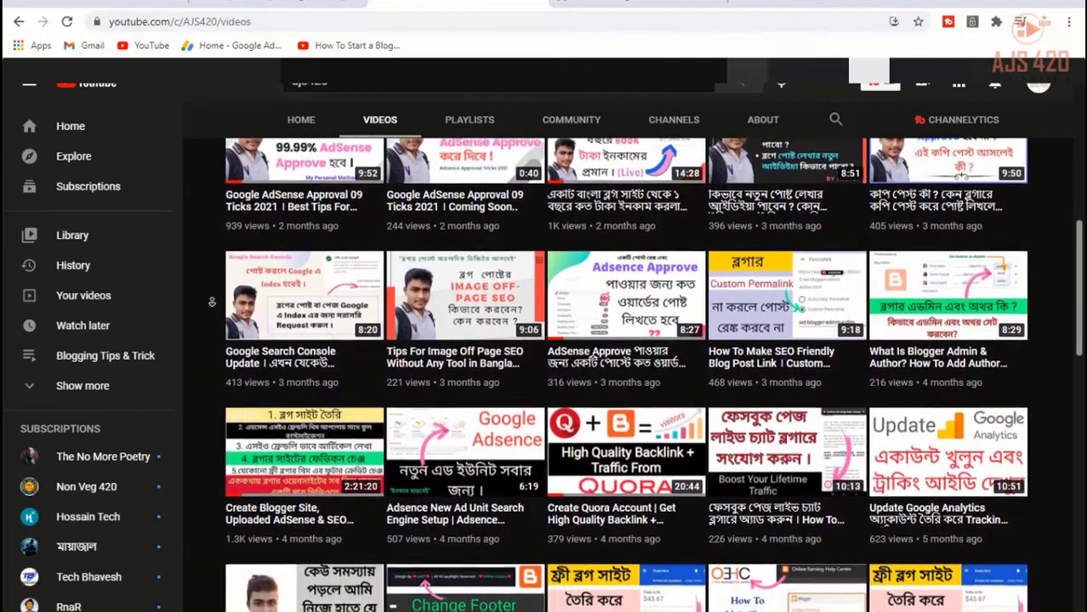
{"action": "scroll", "coordinate": [212, 302], "scroll_direction": "down", "scroll_amount": 2}
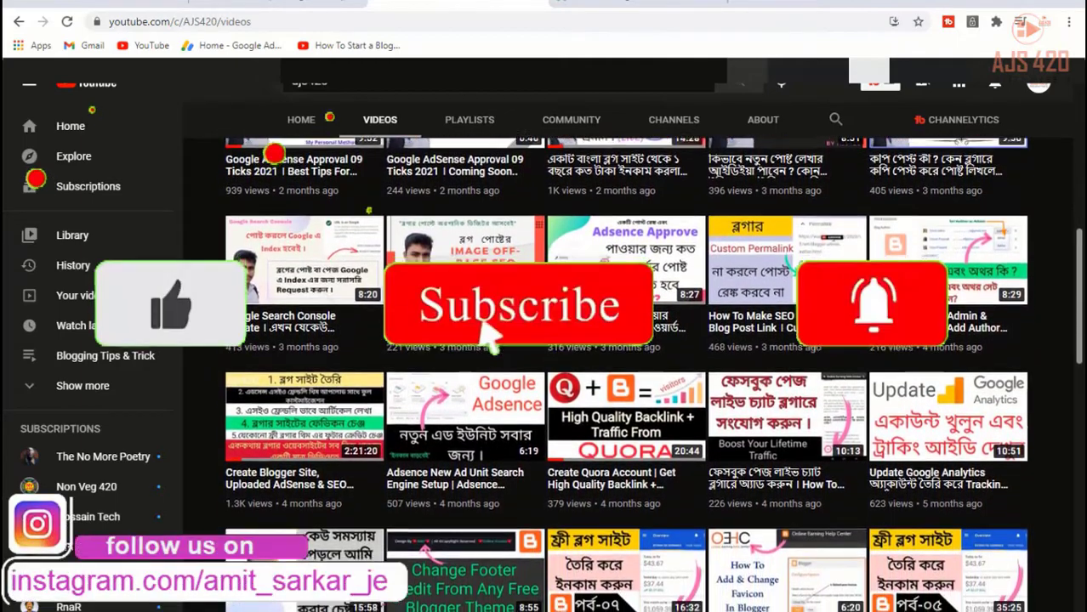
{"action": "scroll", "coordinate": [212, 302], "scroll_direction": "down", "scroll_amount": 2}
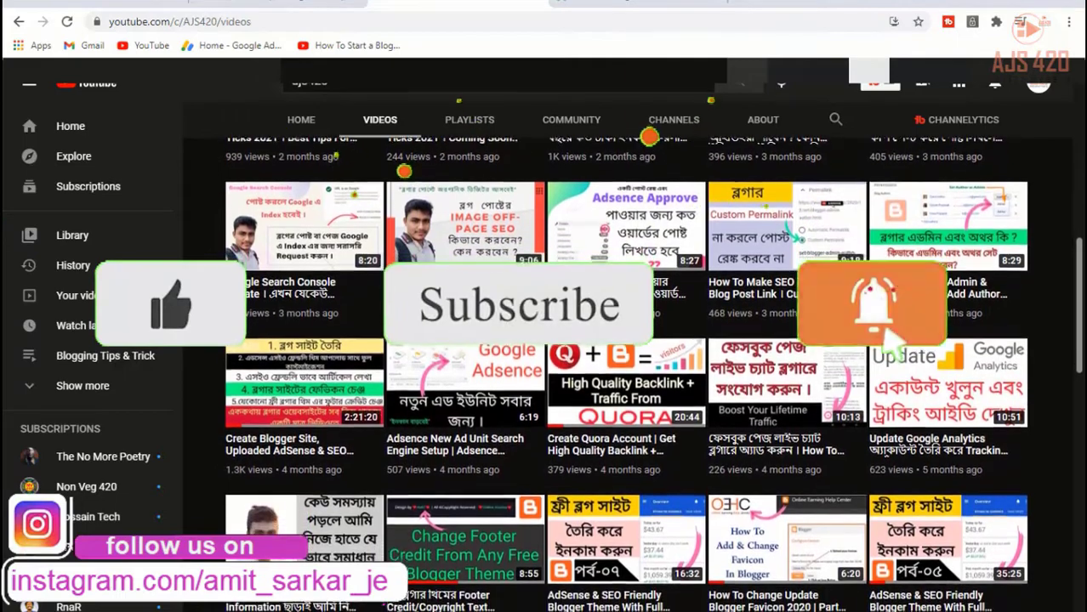
{"action": "scroll", "coordinate": [212, 302], "scroll_direction": "down", "scroll_amount": 2}
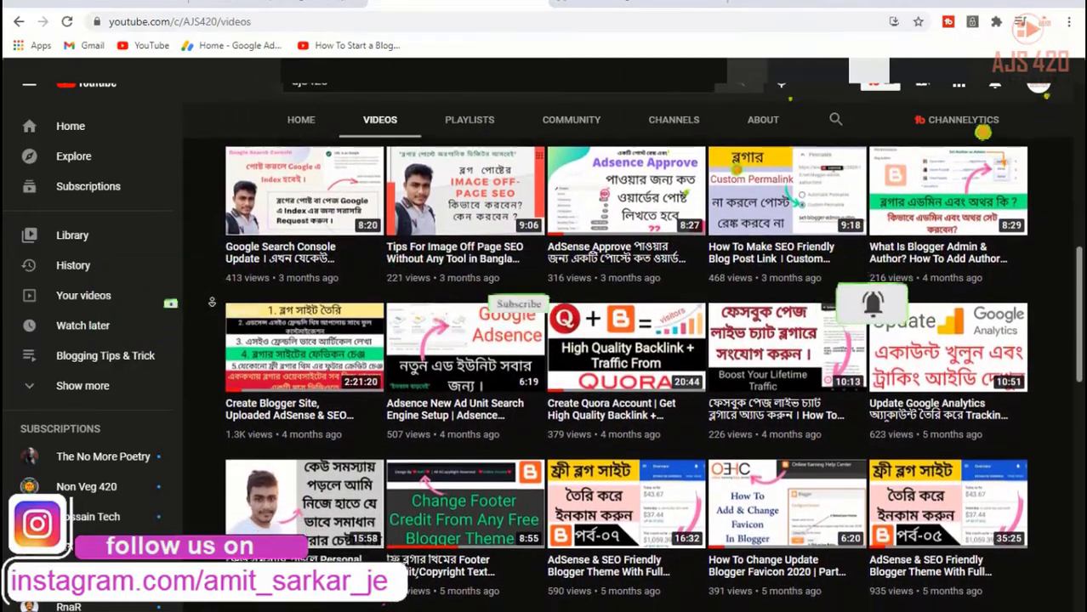
{"action": "scroll", "coordinate": [212, 302], "scroll_direction": "down", "scroll_amount": 2}
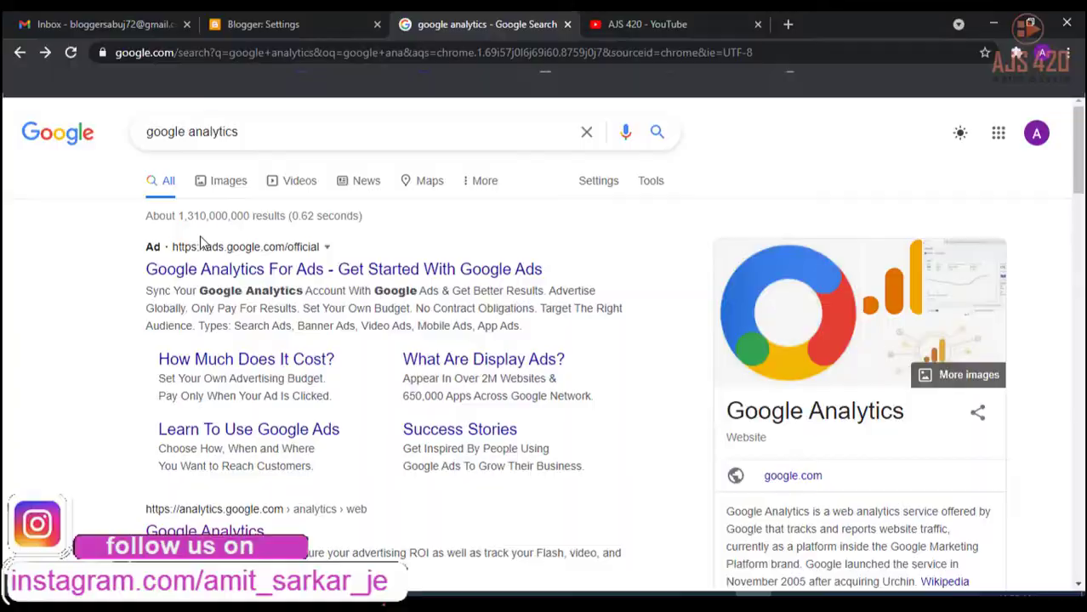
Open the Google Analytics website from the "google analytics" search results
{"action": "left_click_drag", "start_coordinate": [257, 132], "coordinate": [136, 131]}
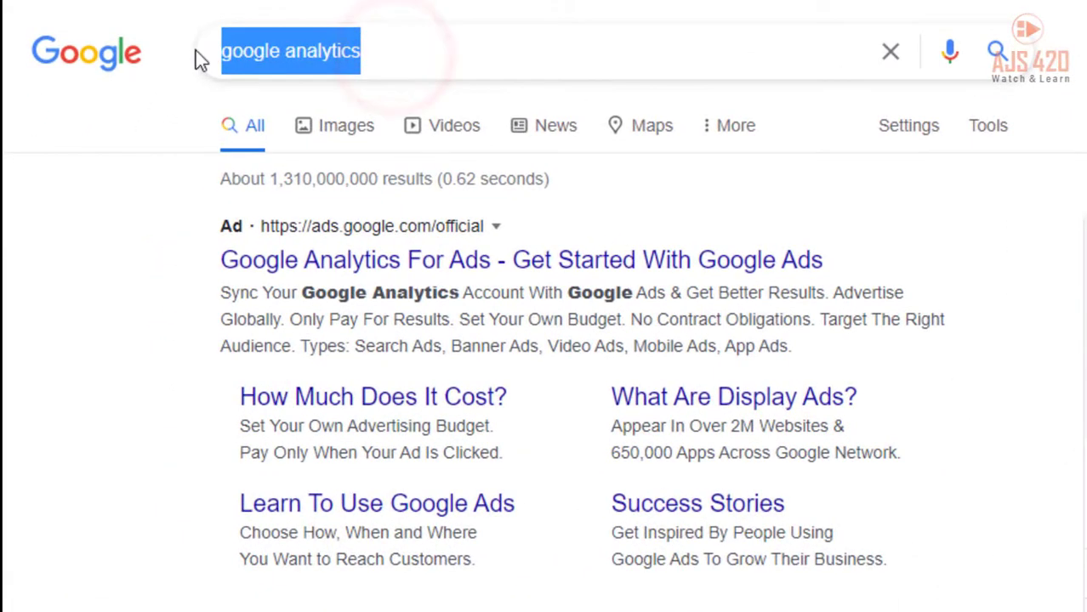
{"action": "left_click_drag", "start_coordinate": [195, 51], "coordinate": [396, 65]}
{"action": "left_click", "coordinate": [87, 313]}
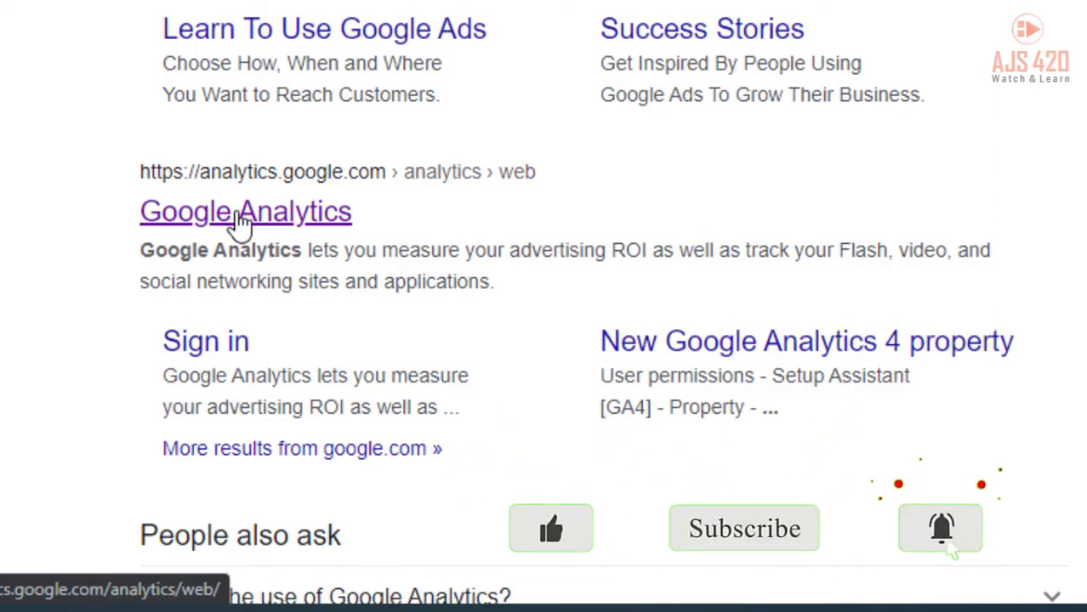
{"action": "left_click", "coordinate": [238, 218]}
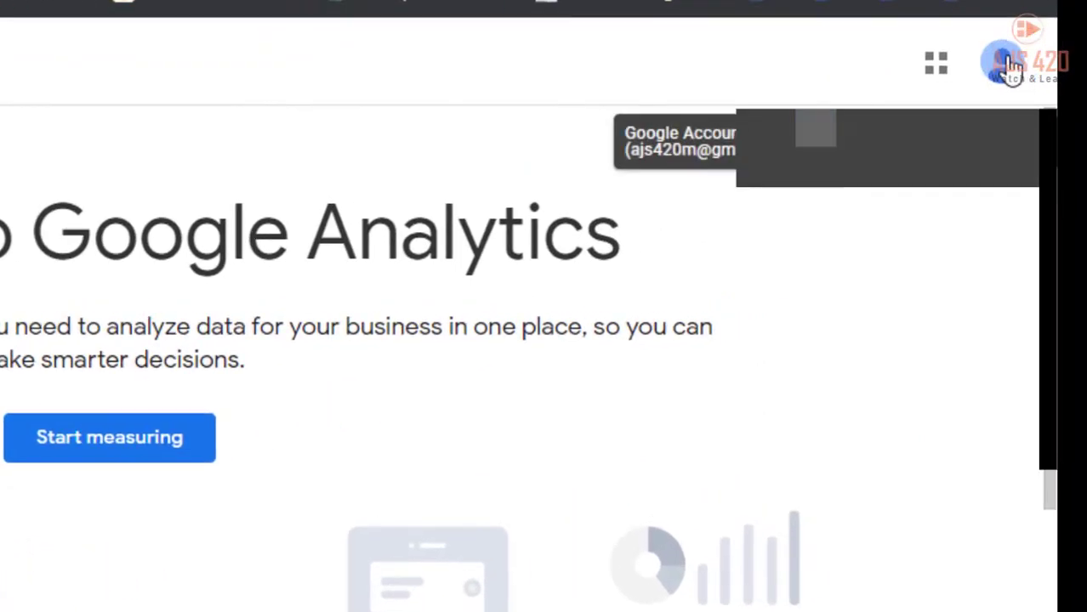
Switch Google Analytics to the first alternative Google account listed and check which account is active
{"action": "left_click", "coordinate": [1005, 61]}
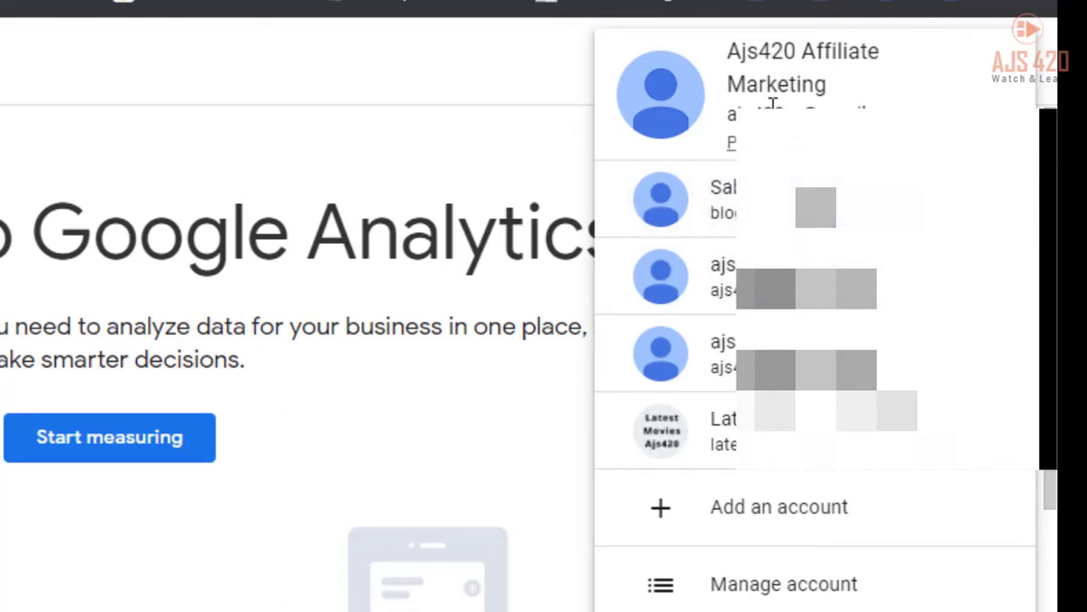
{"action": "mouse_move", "coordinate": [731, 116]}
{"action": "left_mouse_down"}
{"action": "mouse_move", "coordinate": [911, 104]}
{"action": "mouse_move", "coordinate": [832, 107]}
{"action": "left_mouse_up"}
{"action": "left_click", "coordinate": [810, 108]}
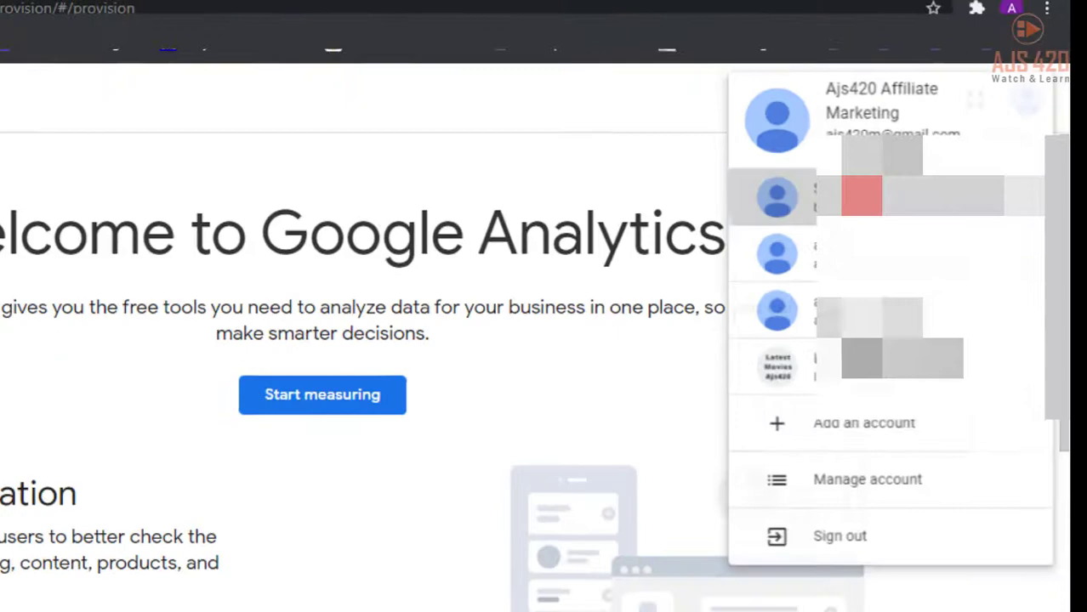
{"action": "left_click", "coordinate": [815, 204]}
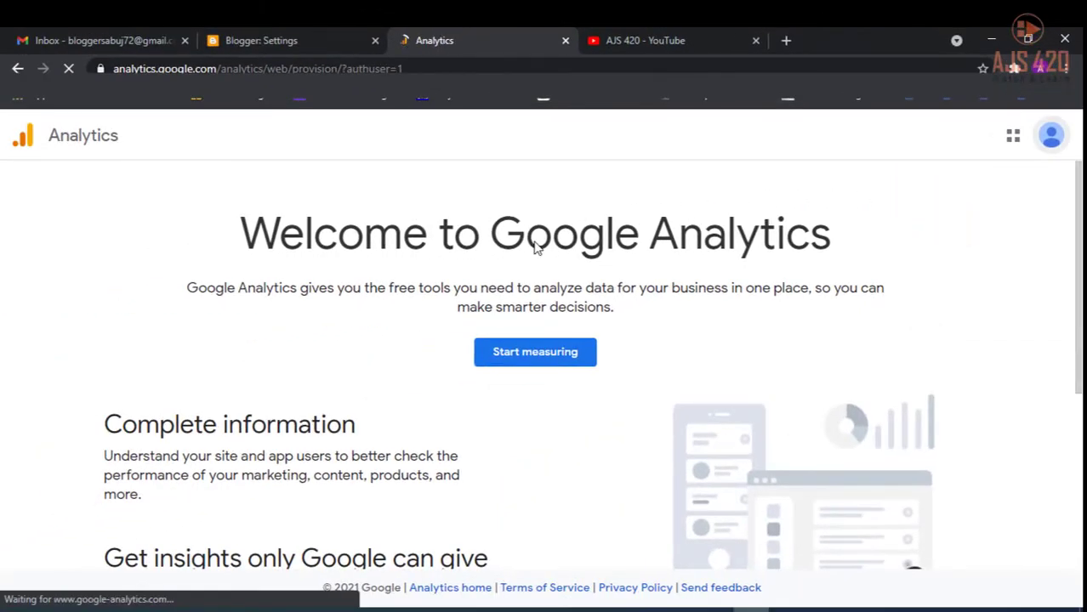
{"action": "left_click", "coordinate": [1051, 138]}
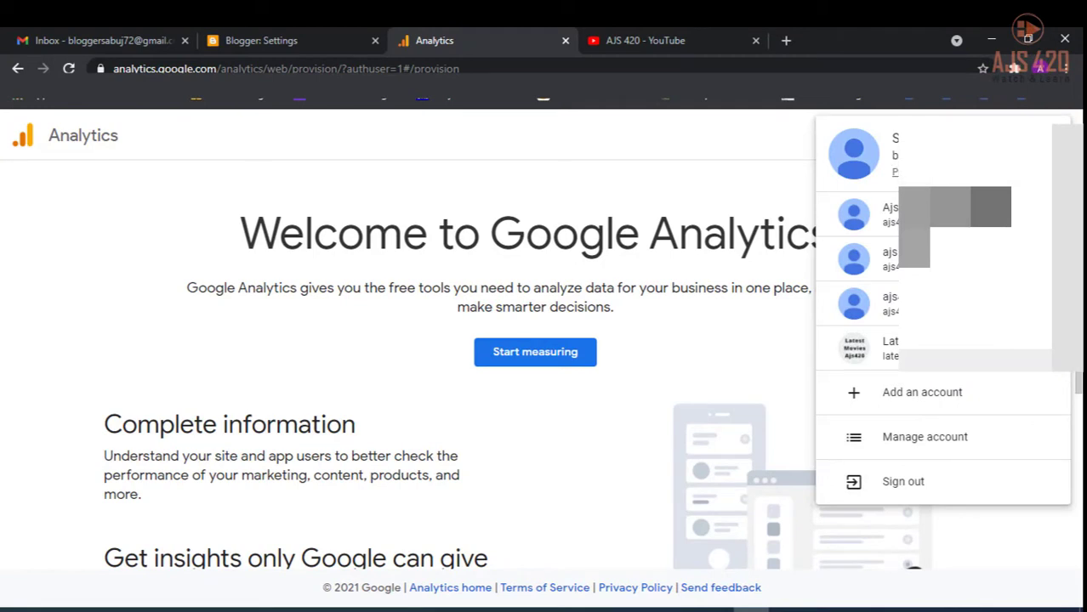
{"action": "left_click", "coordinate": [768, 170]}
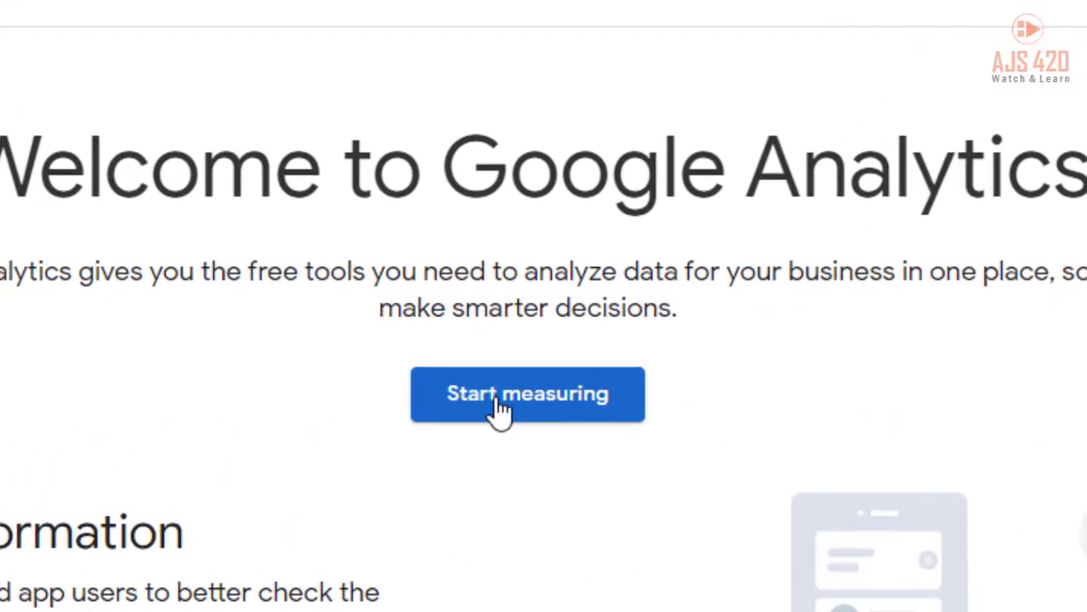
Start measuring to begin the Analytics account setup and enter the owner's first name as the account name
{"action": "left_click", "coordinate": [566, 396]}
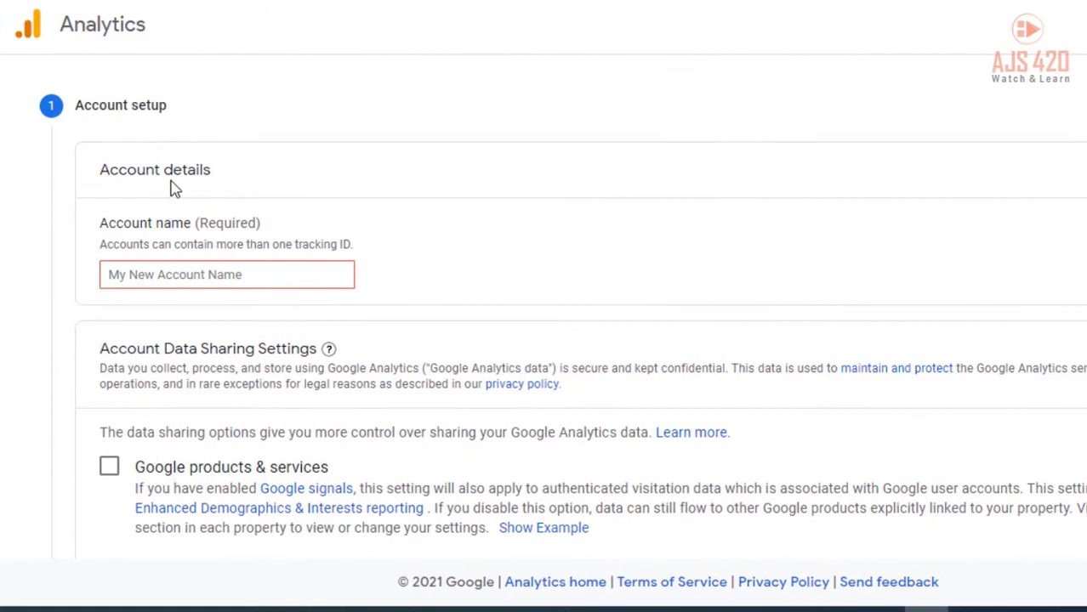
{"action": "scroll", "coordinate": [174, 189], "scroll_direction": "down", "scroll_amount": 6}
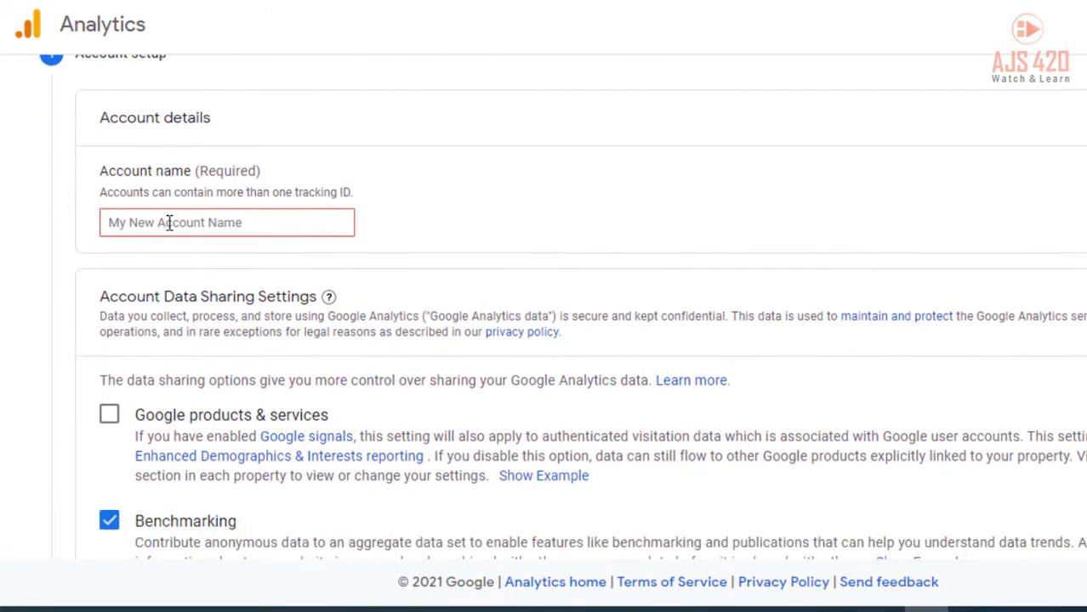
{"action": "scroll", "coordinate": [170, 400], "scroll_direction": "up", "scroll_amount": 6}
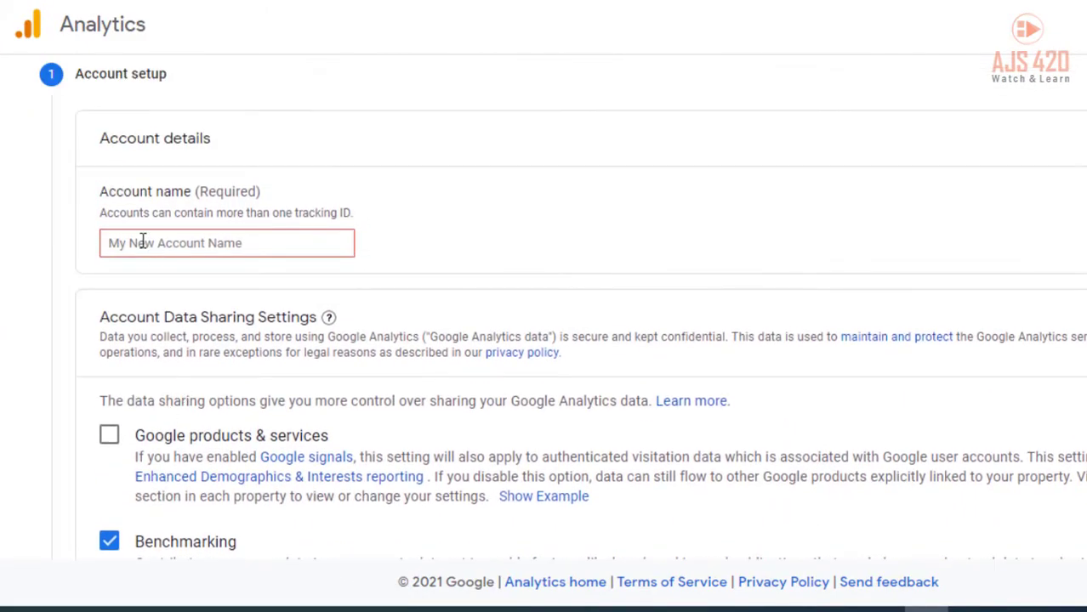
{"action": "left_click_drag", "start_coordinate": [101, 191], "coordinate": [199, 191]}
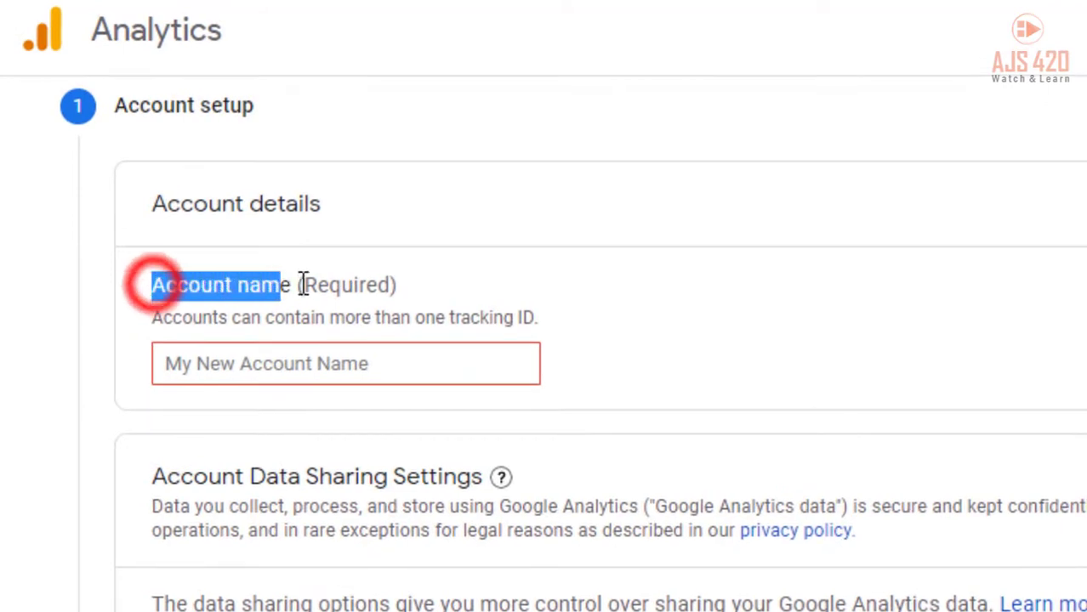
{"action": "left_click", "coordinate": [245, 365]}
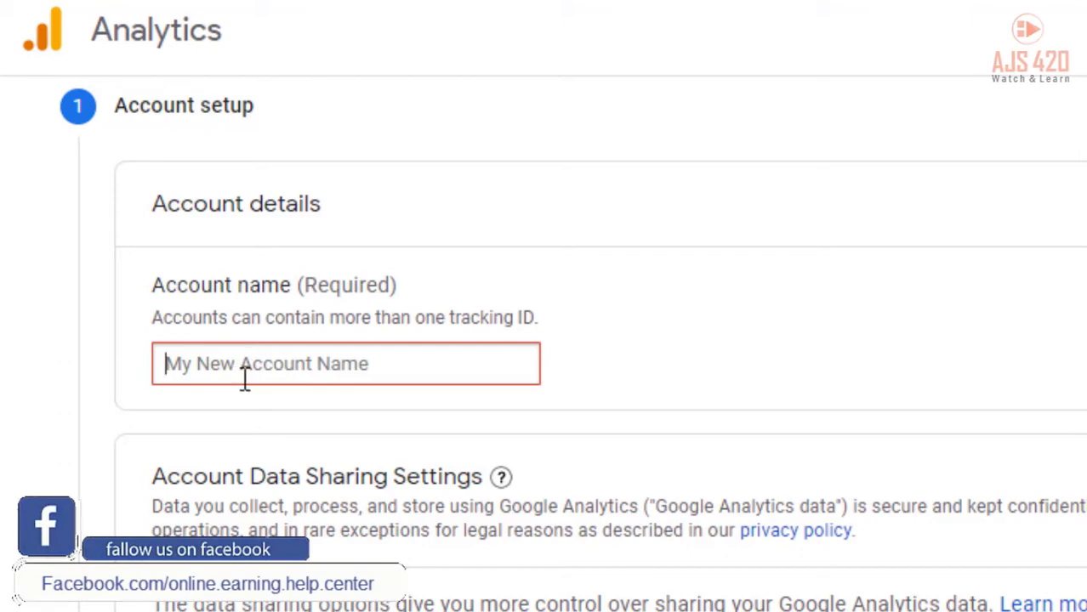
{"action": "type", "text": "Amit"}
Enable data sharing with Google products & services and continue to the property setup
{"action": "scroll", "coordinate": [157, 323], "scroll_direction": "down", "scroll_amount": 2}
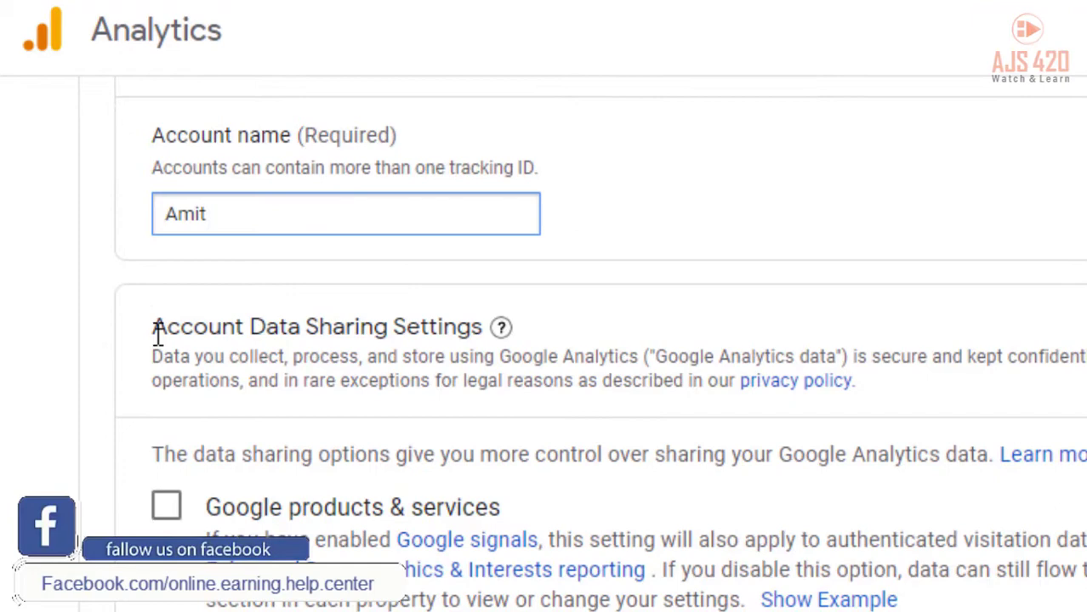
{"action": "left_click", "coordinate": [153, 323]}
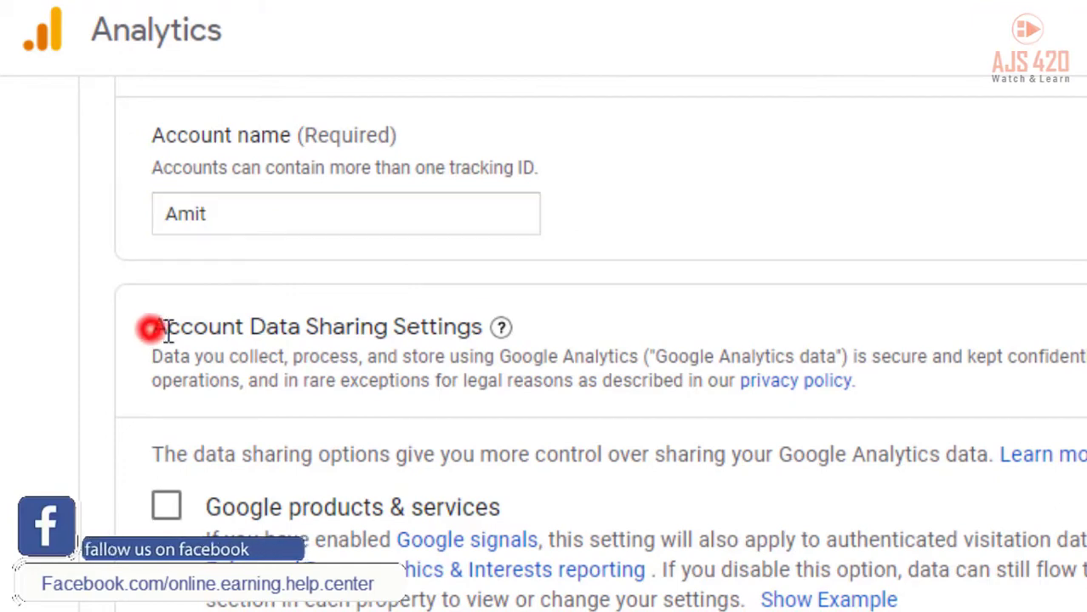
{"action": "left_click", "coordinate": [168, 508]}
{"action": "scroll", "coordinate": [255, 485], "scroll_direction": "down", "scroll_amount": 3}
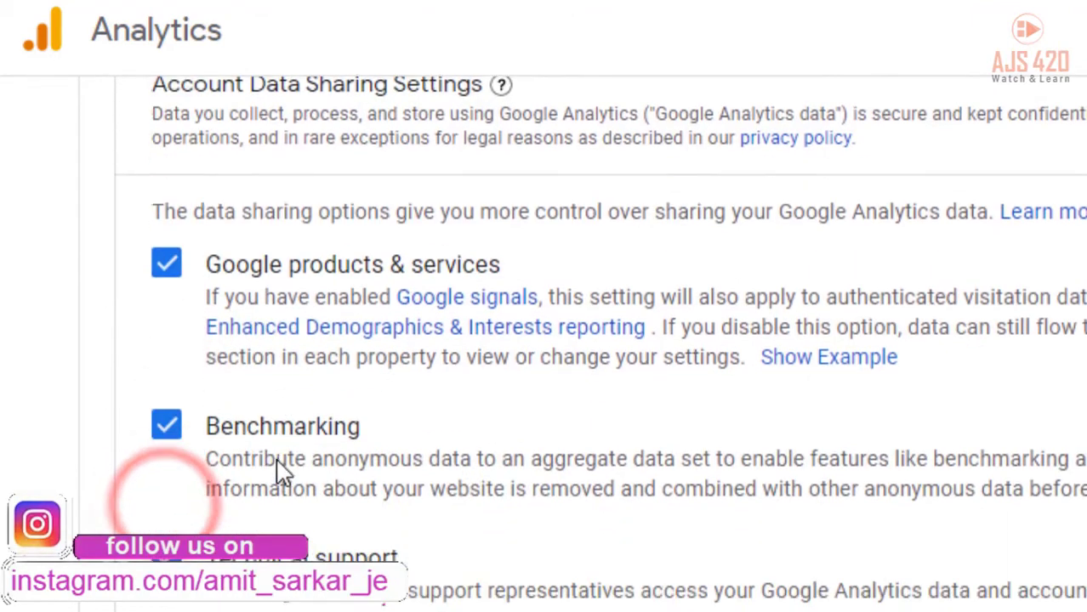
{"action": "scroll", "coordinate": [281, 472], "scroll_direction": "down", "scroll_amount": 1}
{"action": "scroll", "coordinate": [255, 409], "scroll_direction": "down", "scroll_amount": 4}
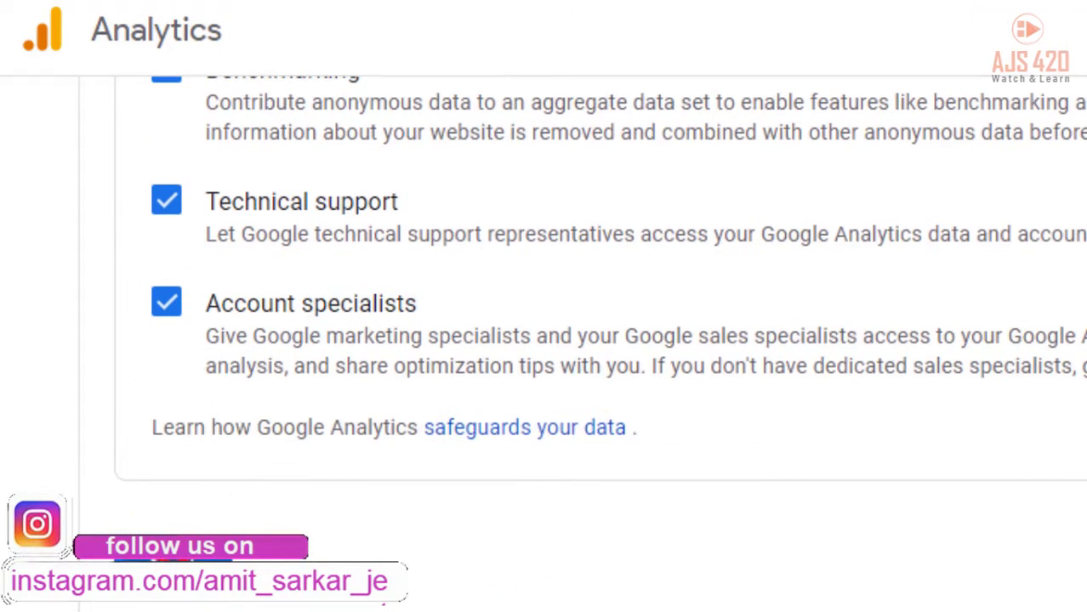
{"action": "left_click", "coordinate": [170, 520]}
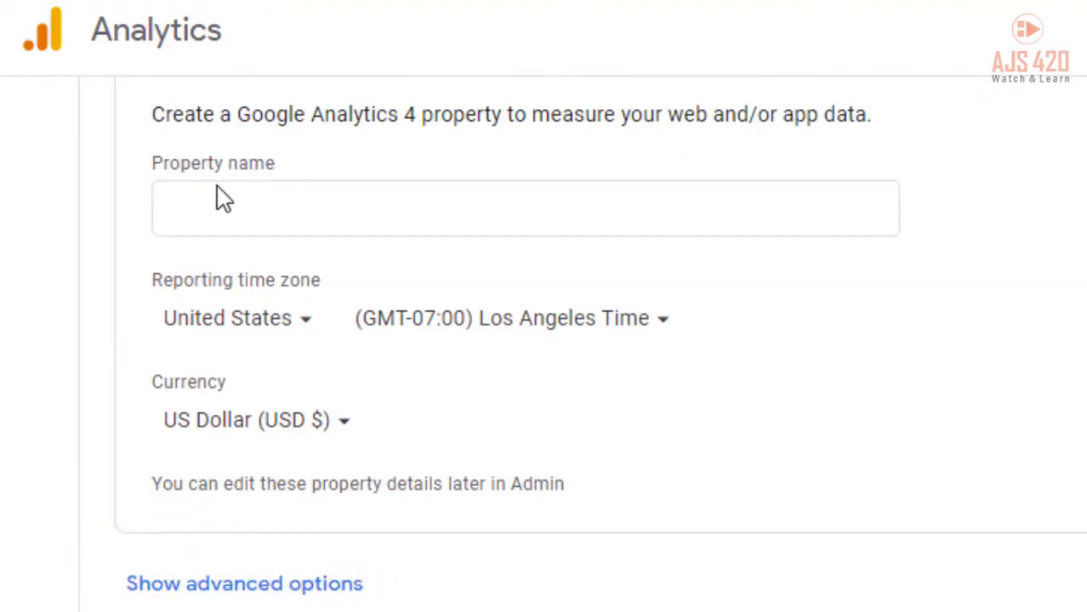
Copy the blog title স্বাস্থ্যই সম্পদ from the Blogger settings and paste it as the Analytics property name
{"action": "left_click", "coordinate": [210, 210]}
{"action": "left_click", "coordinate": [184, 211]}
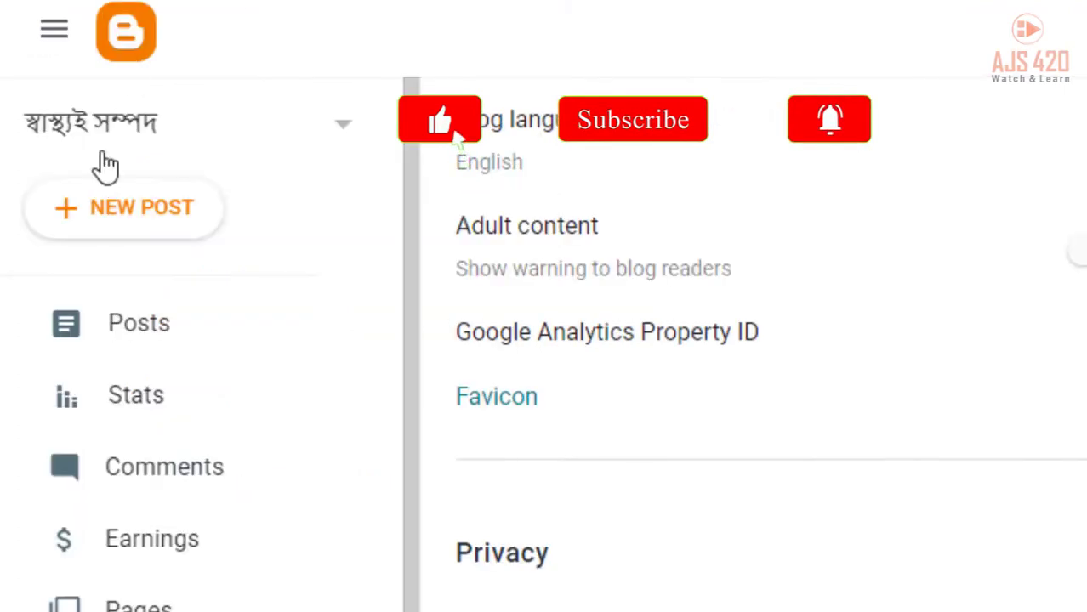
{"action": "scroll", "coordinate": [500, 229], "scroll_direction": "up", "scroll_amount": 4}
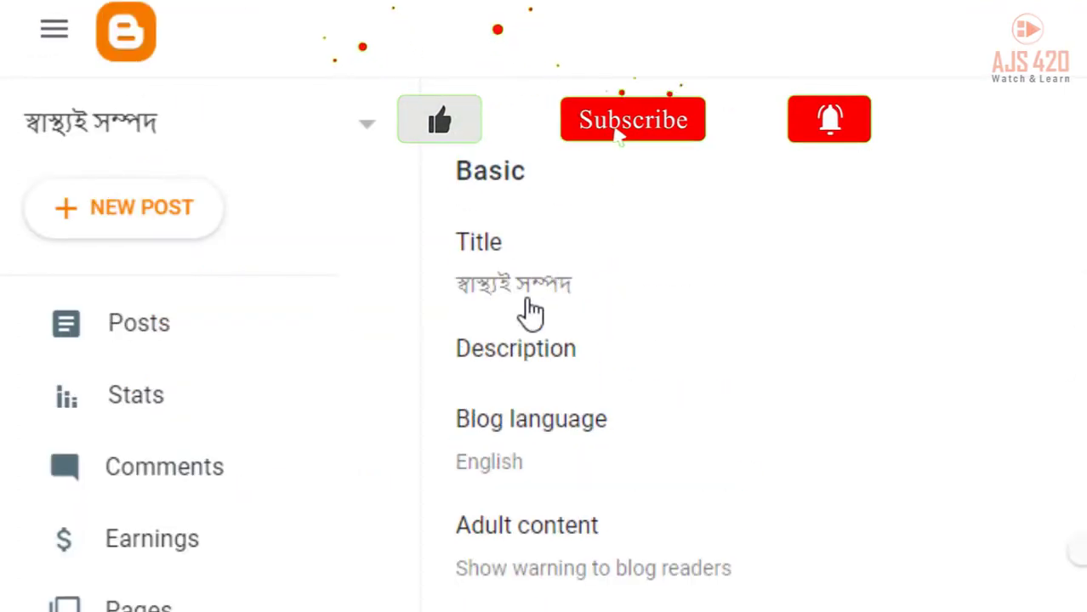
{"action": "left_click", "coordinate": [516, 282]}
{"action": "triple_click", "coordinate": [857, 374]}
{"action": "key", "text": "ctrl+c"}
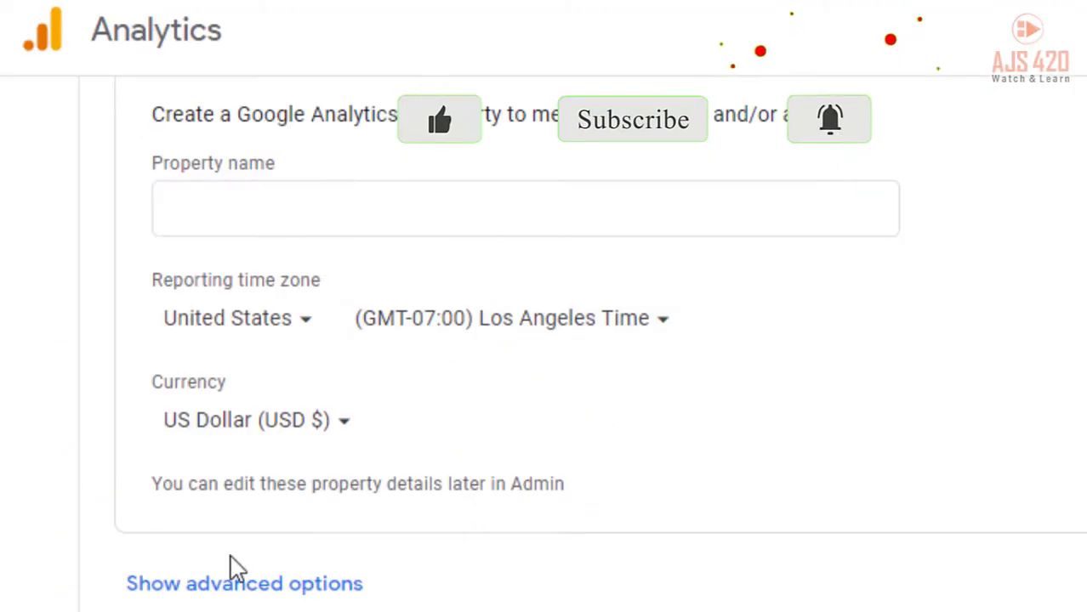
{"action": "left_click", "coordinate": [251, 201]}
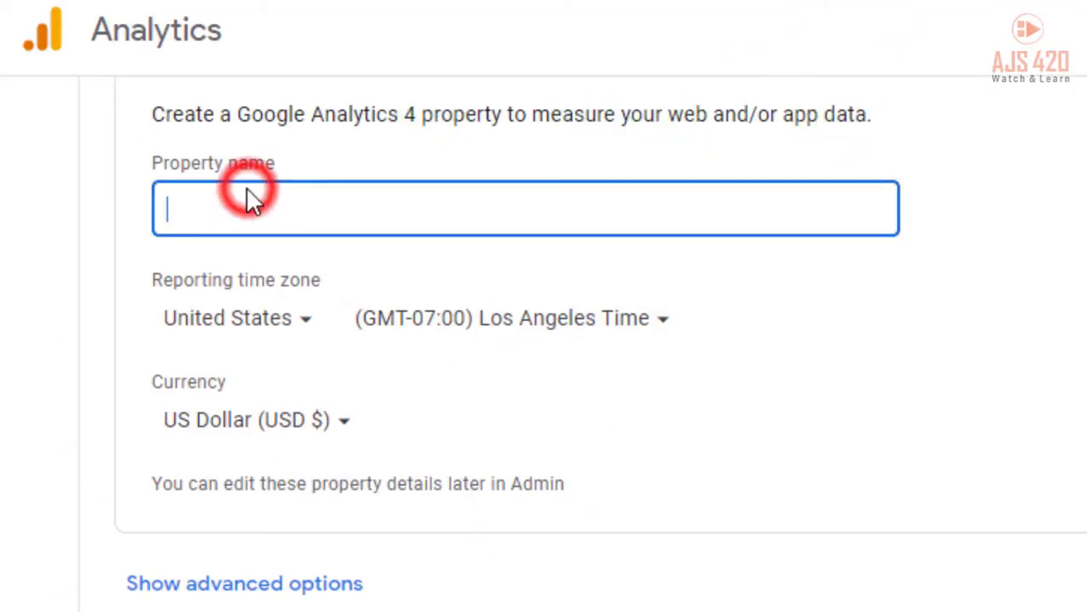
{"action": "key", "text": "ctrl+v"}
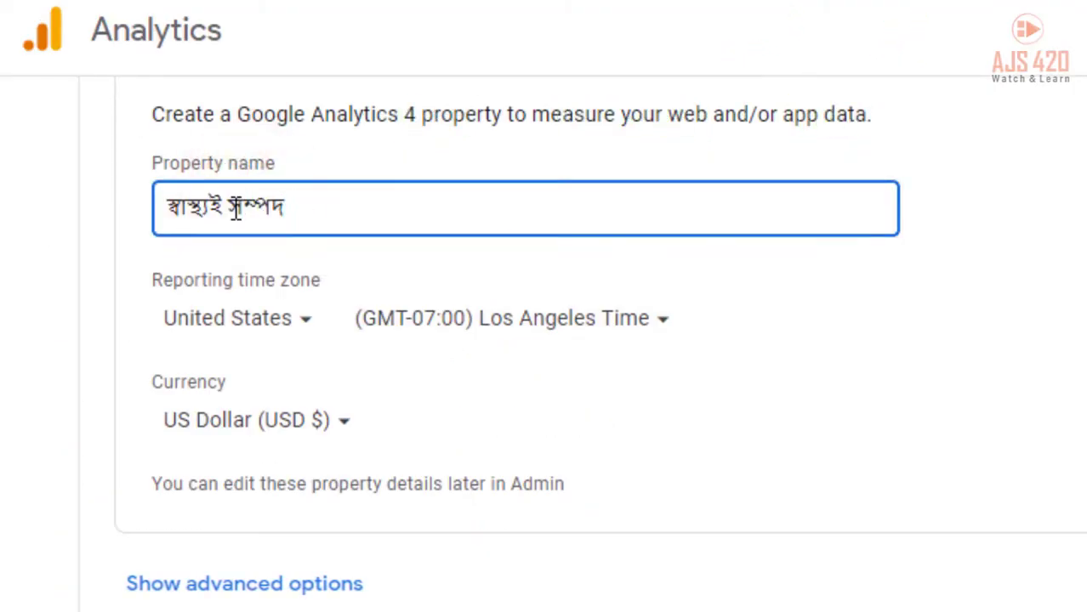
Set the property's reporting time zone country to Bangladesh
{"action": "left_click", "coordinate": [290, 319]}
{"action": "scroll", "coordinate": [297, 442], "scroll_direction": "down", "scroll_amount": 2}
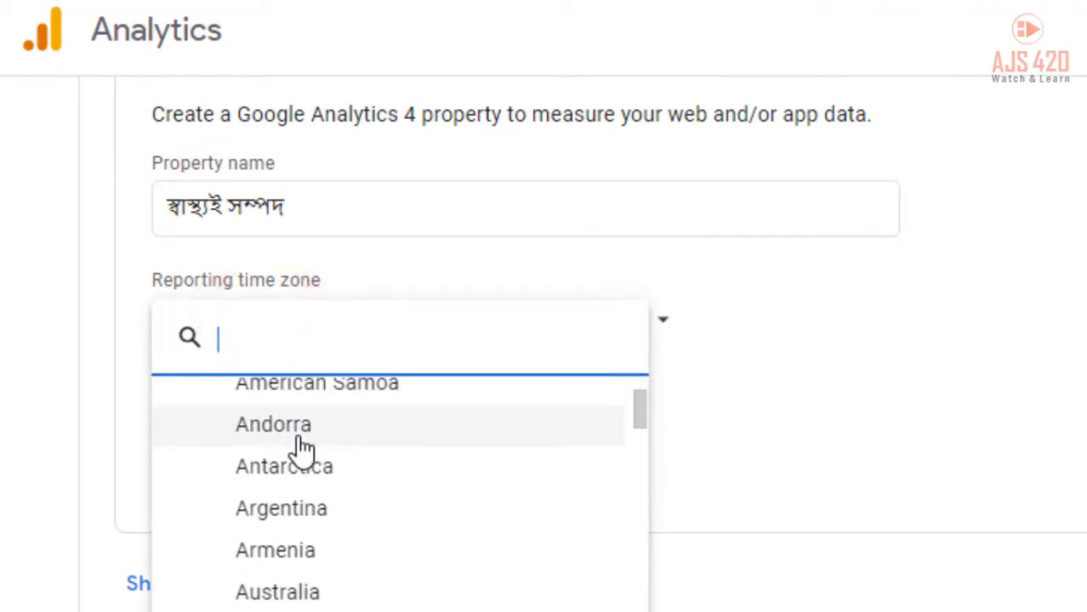
{"action": "type", "text": "b"}
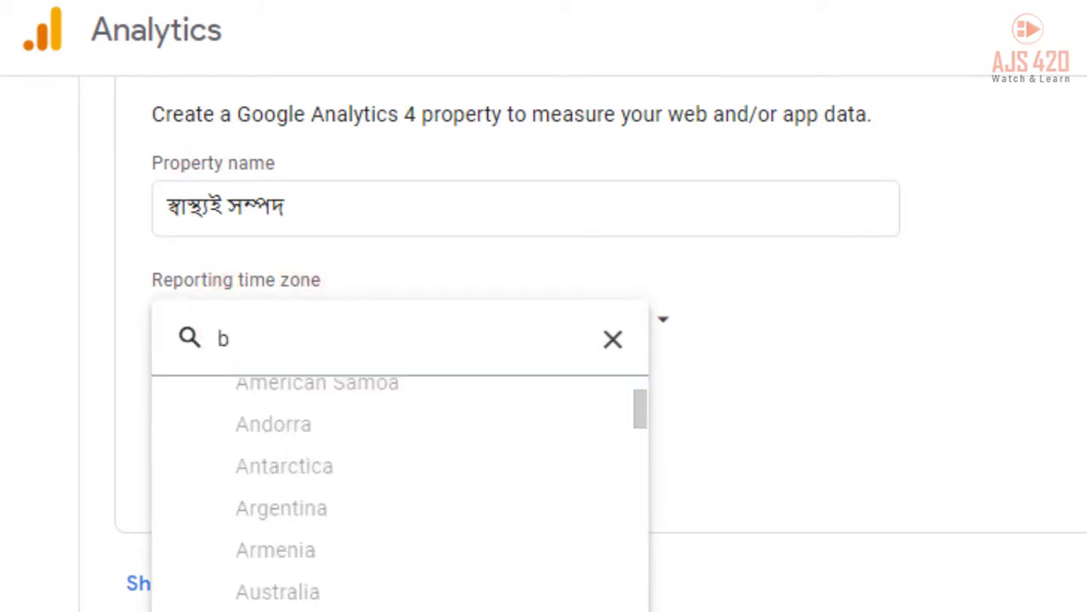
{"action": "left_click", "coordinate": [347, 381]}
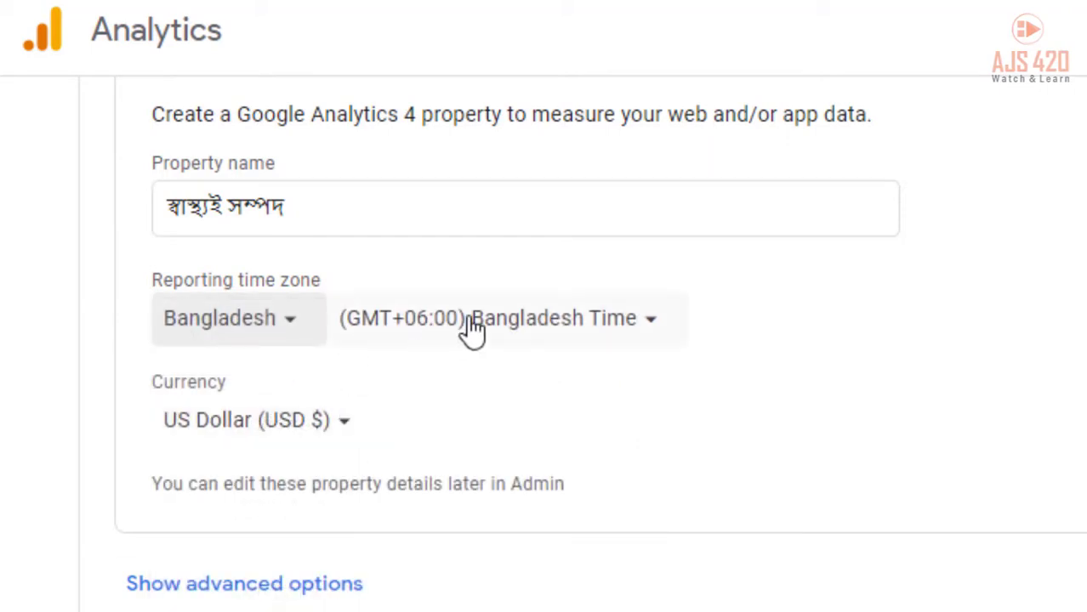
{"action": "left_click", "coordinate": [246, 430]}
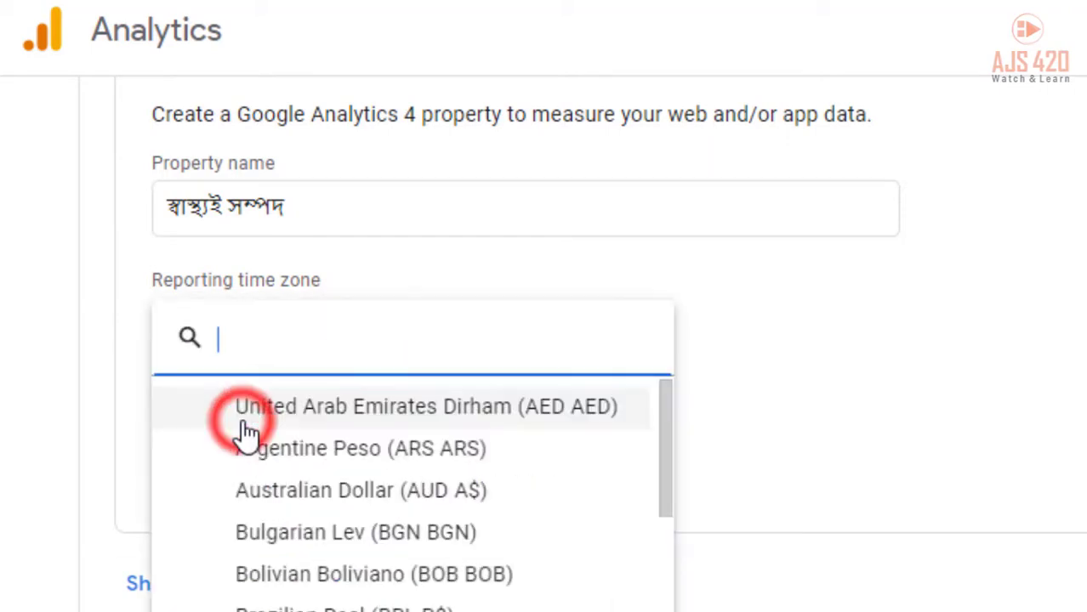
{"action": "type", "text": "b"}
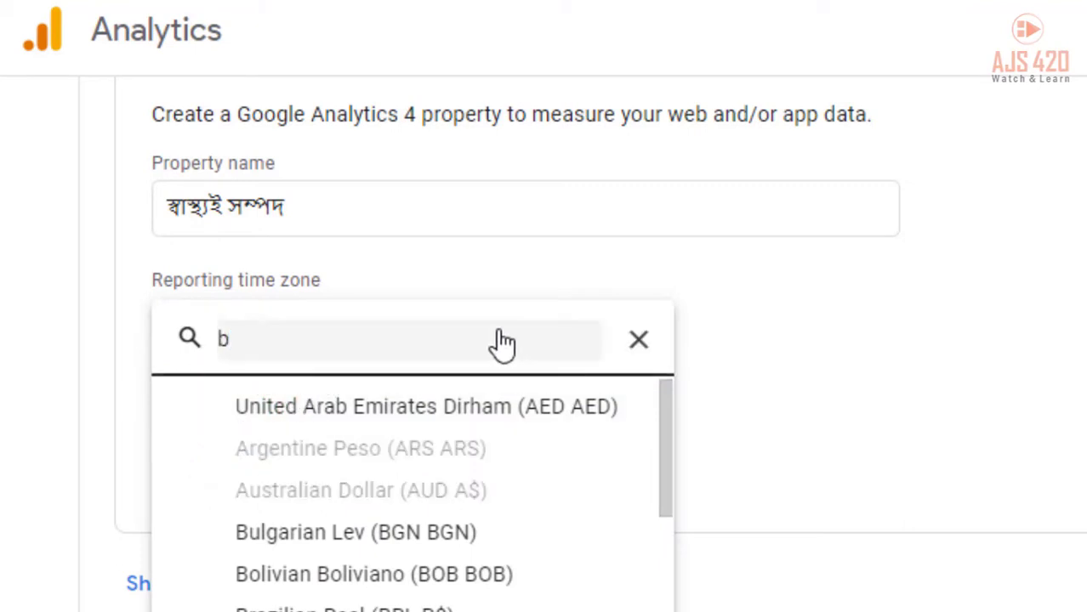
{"action": "left_click", "coordinate": [634, 342]}
{"action": "left_click", "coordinate": [43, 389]}
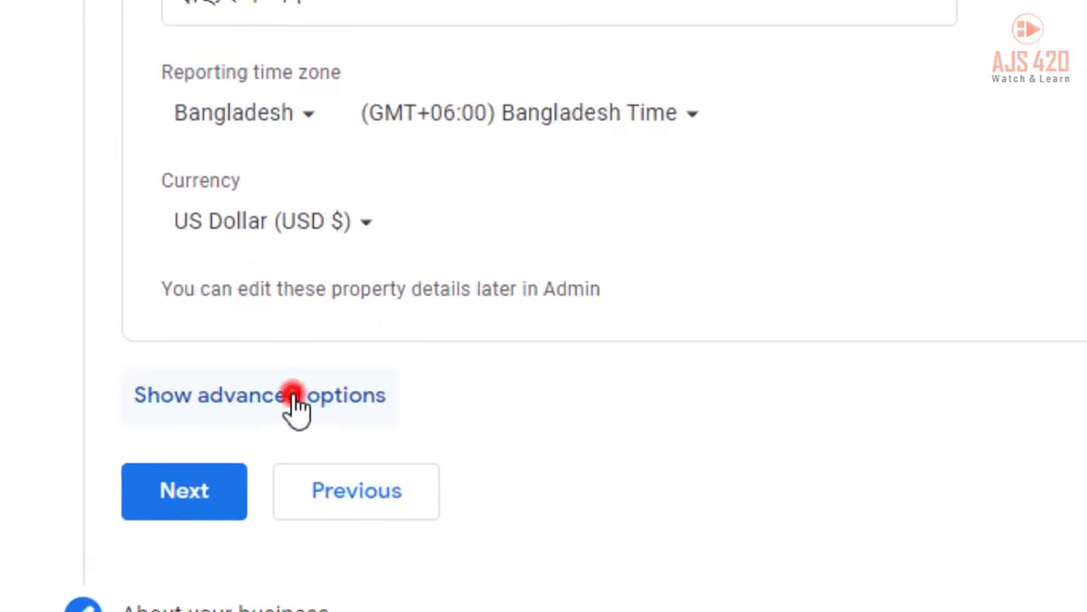
Show the property's advanced options and turn on creation of a Universal Analytics property
{"action": "left_click", "coordinate": [293, 398]}
{"action": "scroll", "coordinate": [296, 411], "scroll_direction": "down", "scroll_amount": 1}
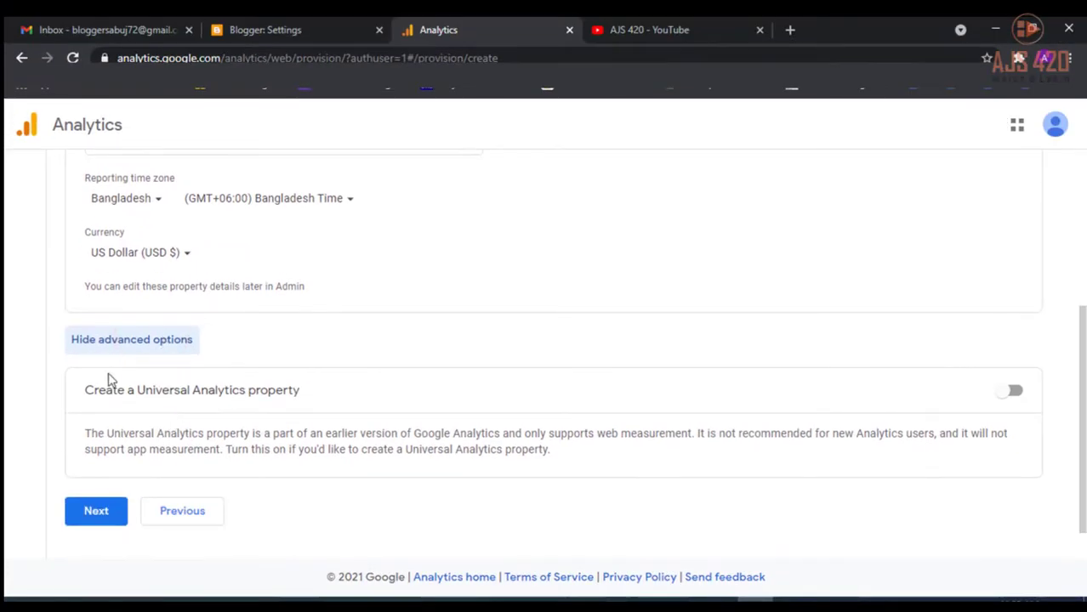
{"action": "left_click", "coordinate": [86, 394]}
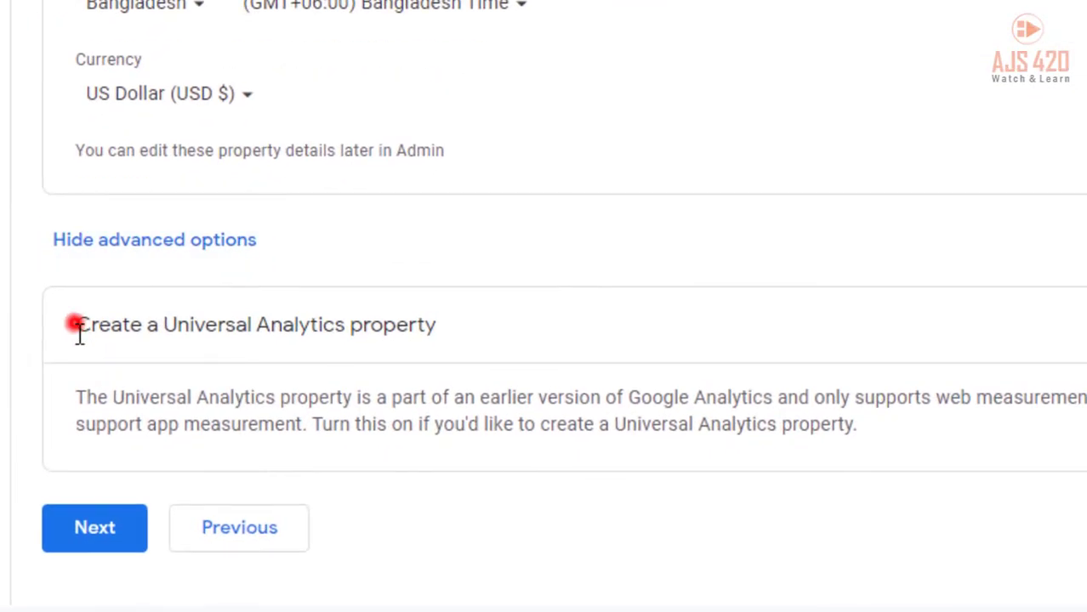
{"action": "left_click_drag", "start_coordinate": [77, 334], "coordinate": [414, 326]}
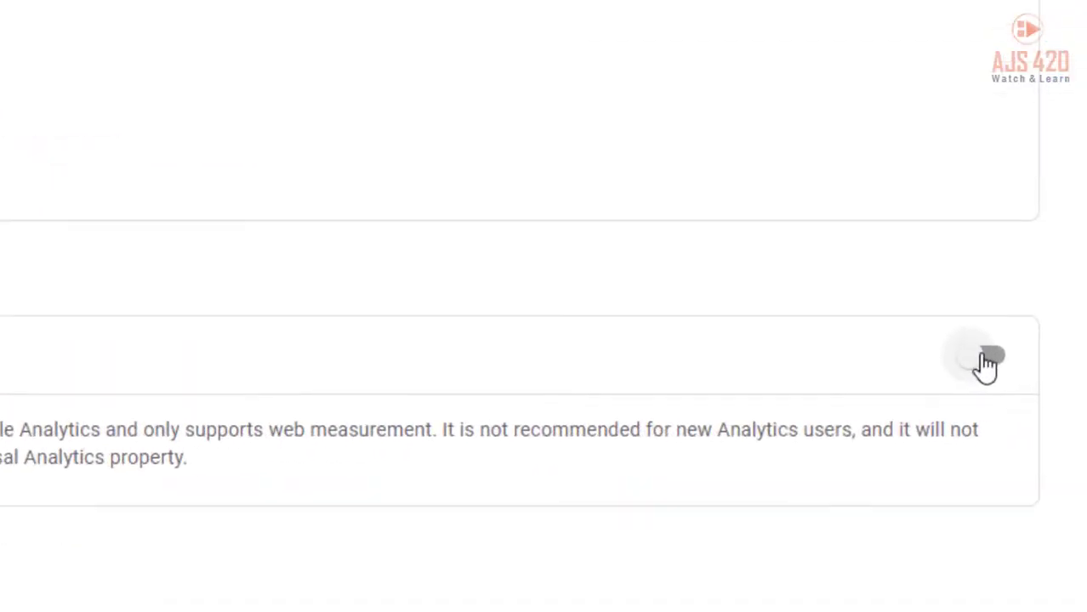
{"action": "left_click", "coordinate": [987, 358]}
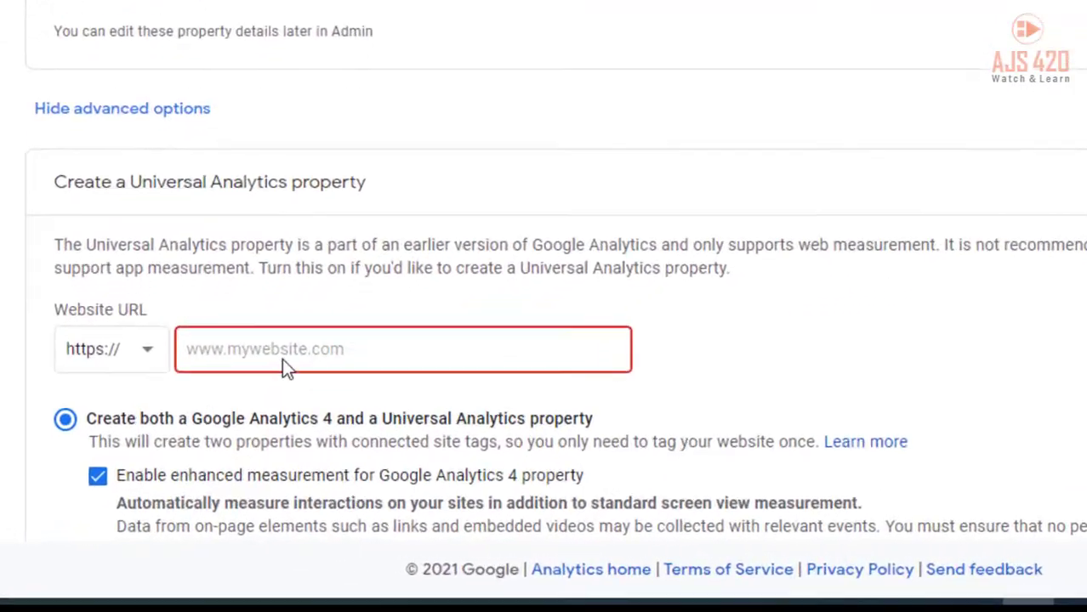
{"action": "left_click_drag", "start_coordinate": [48, 309], "coordinate": [134, 284]}
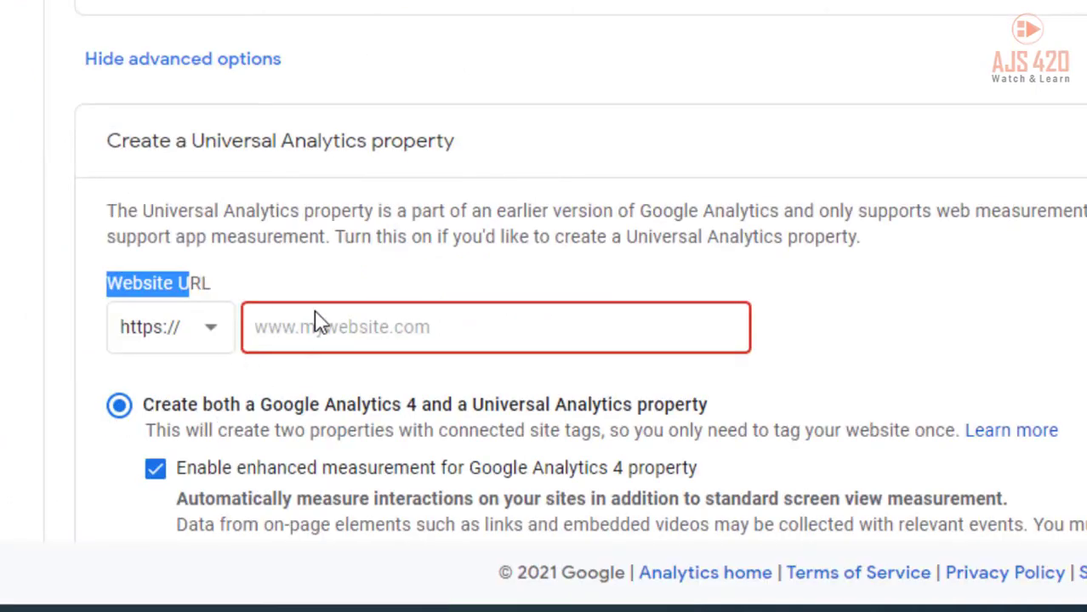
{"action": "left_click", "coordinate": [315, 317]}
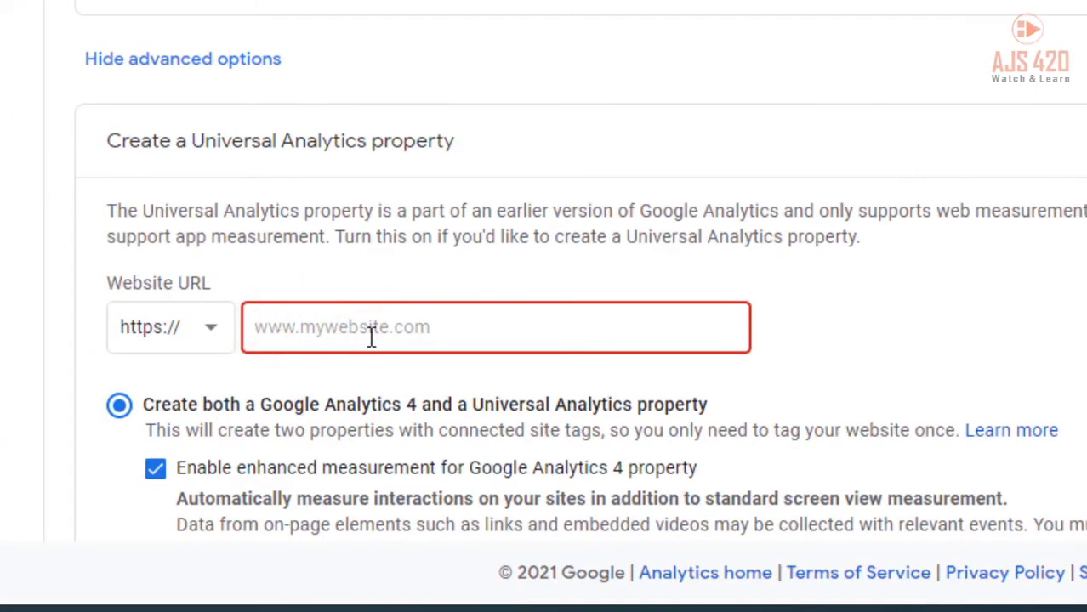
{"action": "left_click", "coordinate": [354, 340]}
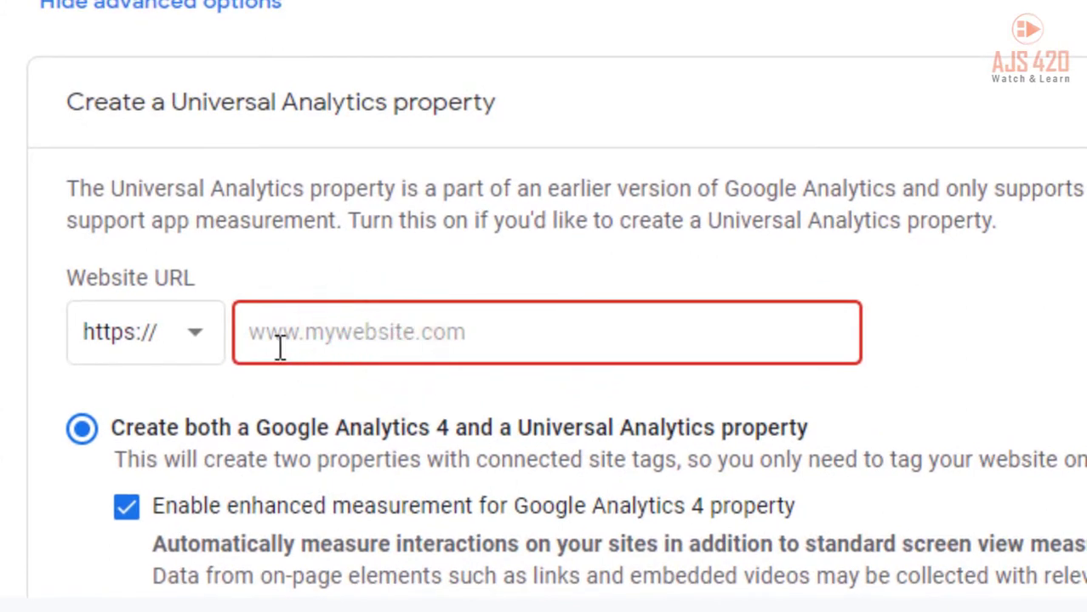
{"action": "type", "text": "https://bdhealthtips21.blogspot.com/"}
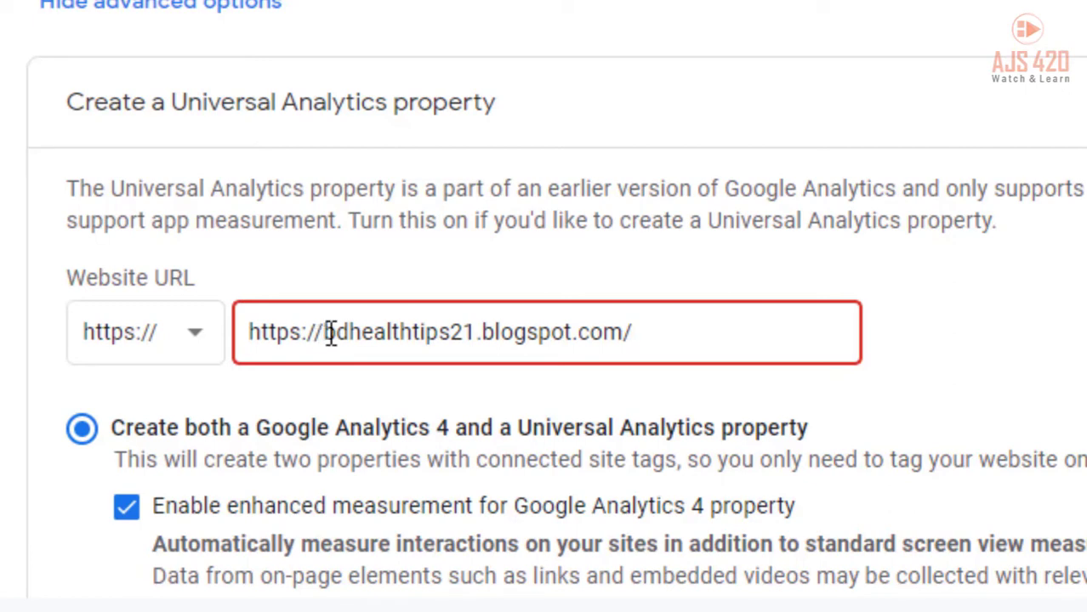
{"action": "left_click_drag", "start_coordinate": [327, 331], "coordinate": [245, 329]}
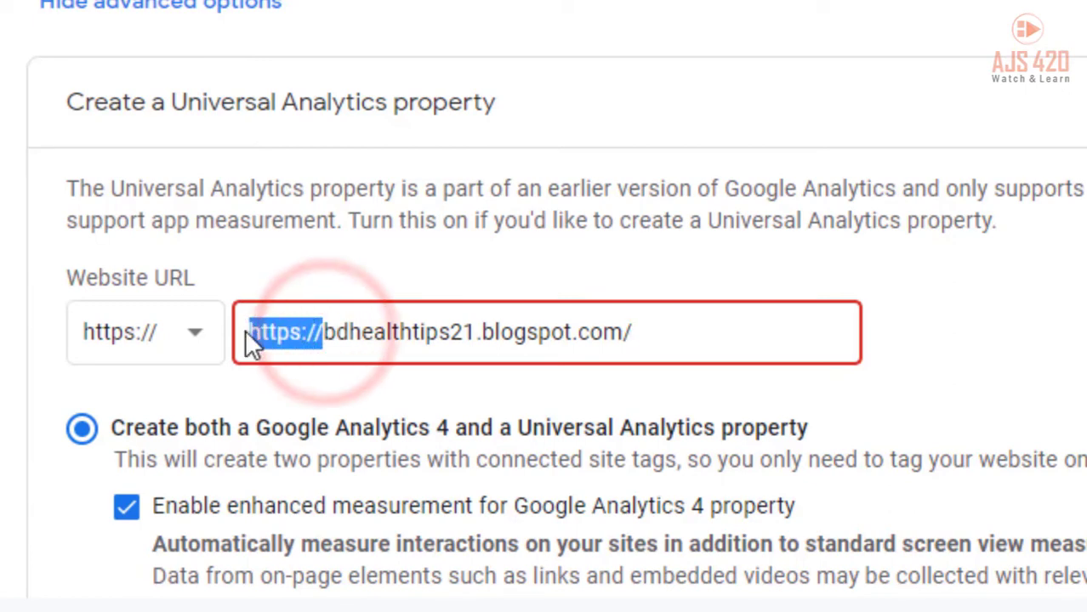
{"action": "key", "text": "BackSpace"}
{"action": "type", "text": "www"}
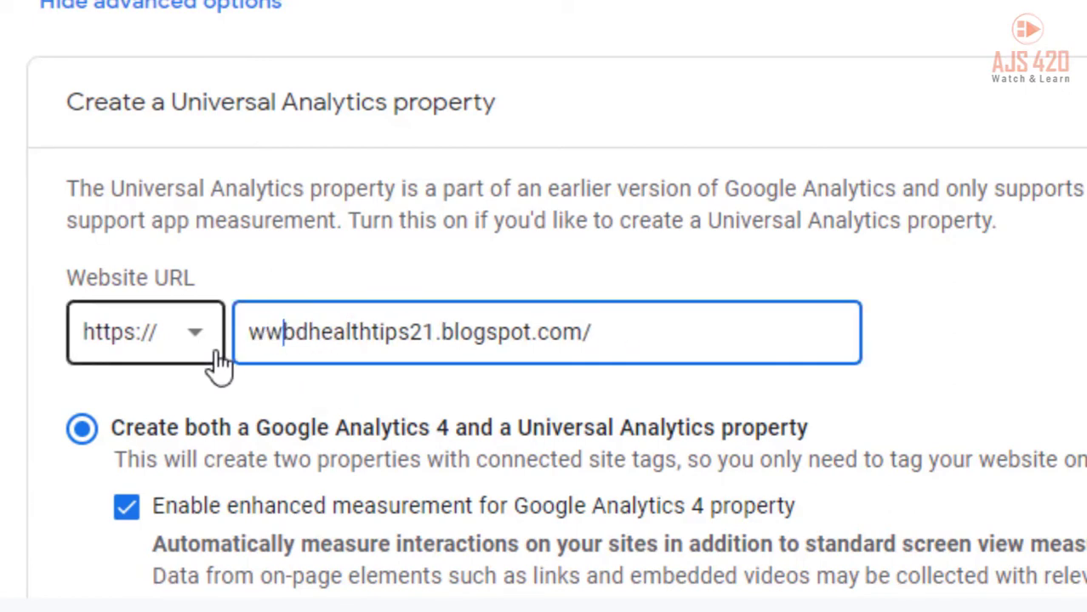
{"action": "type", "text": "."}
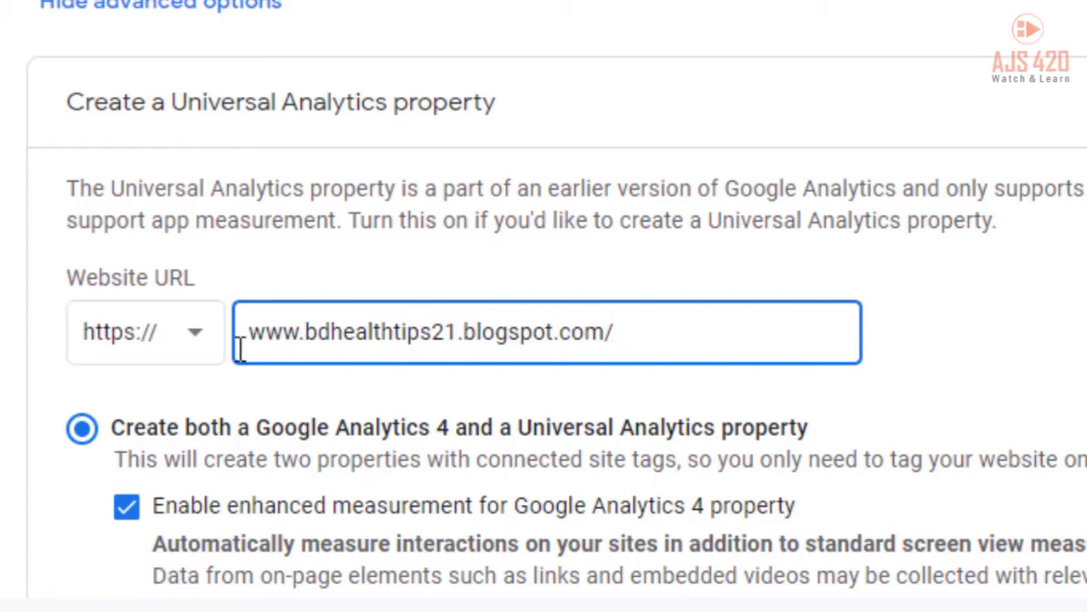
{"action": "key", "text": "Right"}
{"action": "key", "text": "Right"}
{"action": "key", "text": "Right"}
{"action": "key", "text": "Right"}
{"action": "left_click", "coordinate": [129, 337]}
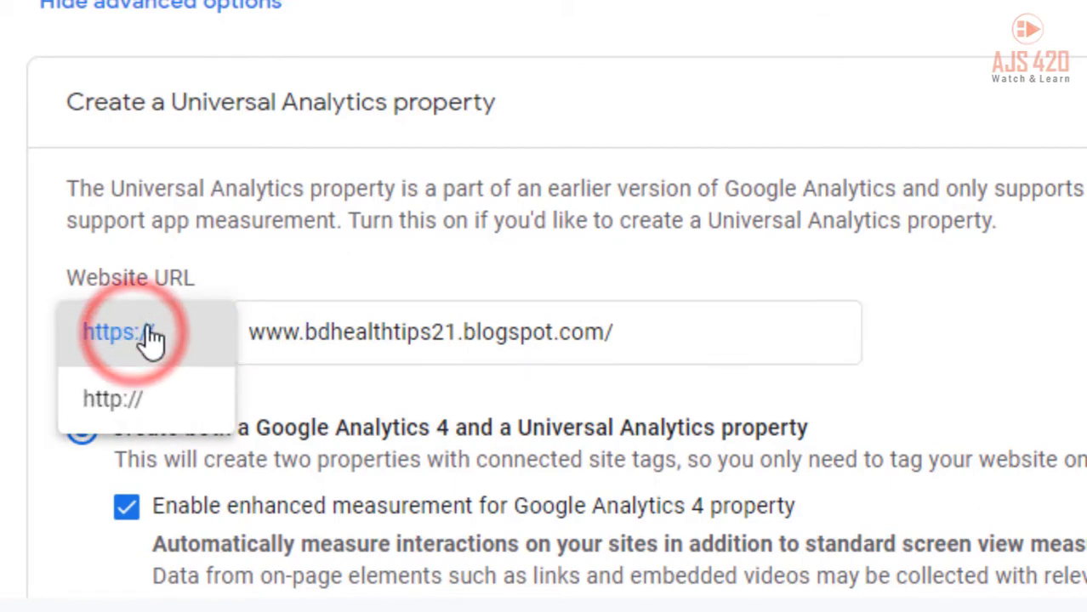
{"action": "left_click", "coordinate": [112, 399]}
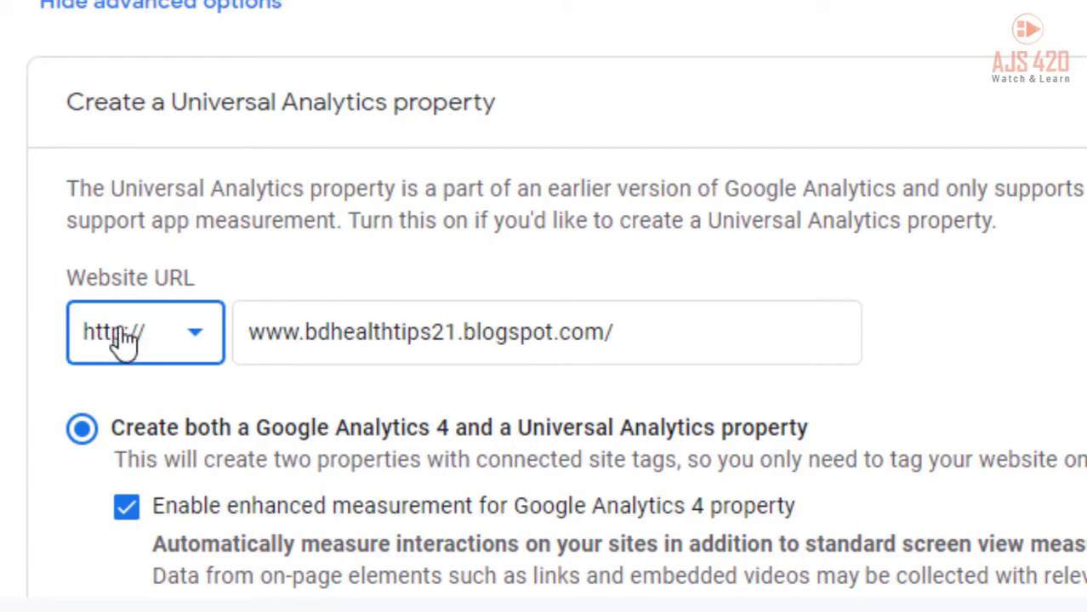
{"action": "left_click", "coordinate": [126, 338]}
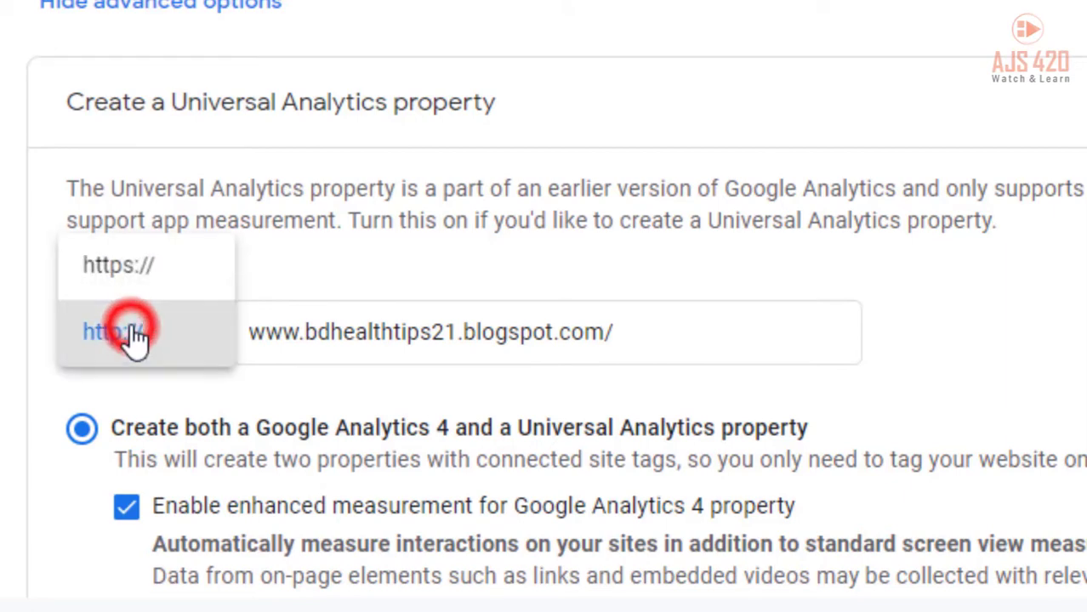
{"action": "left_click", "coordinate": [149, 270]}
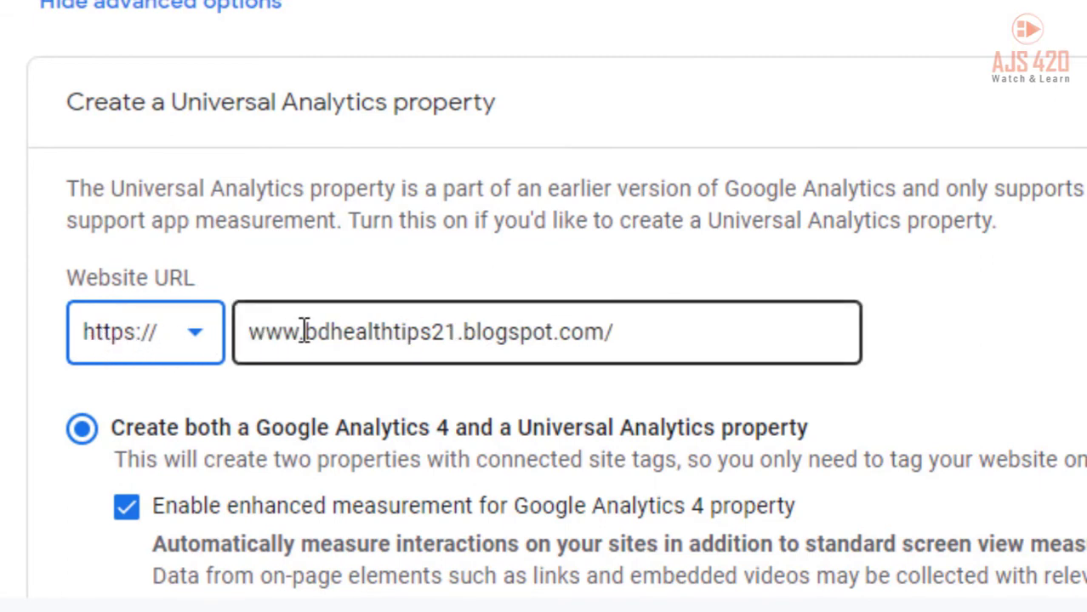
Continue to the business information and set the business size to Small - 1 to 10 employees
{"action": "scroll", "coordinate": [545, 326], "scroll_direction": "down", "scroll_amount": 3}
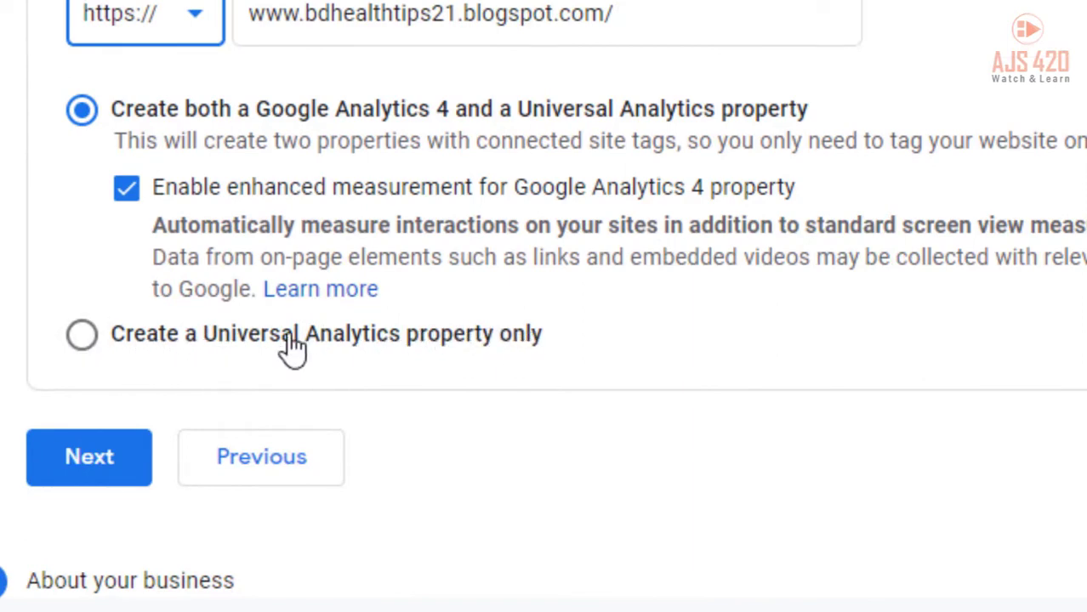
{"action": "left_click", "coordinate": [115, 466]}
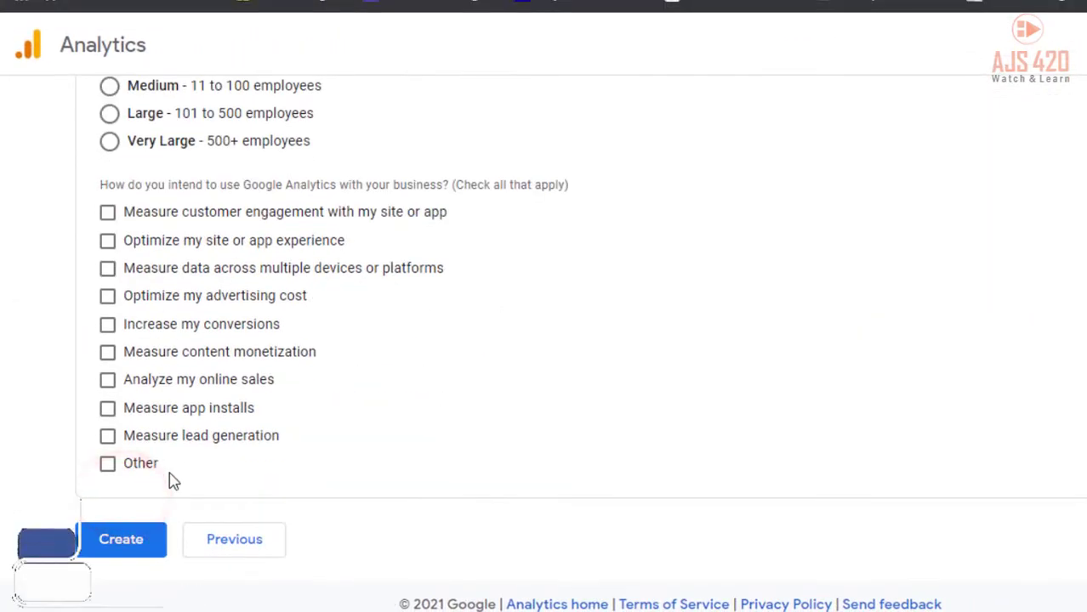
{"action": "scroll", "coordinate": [273, 328], "scroll_direction": "up", "scroll_amount": 4}
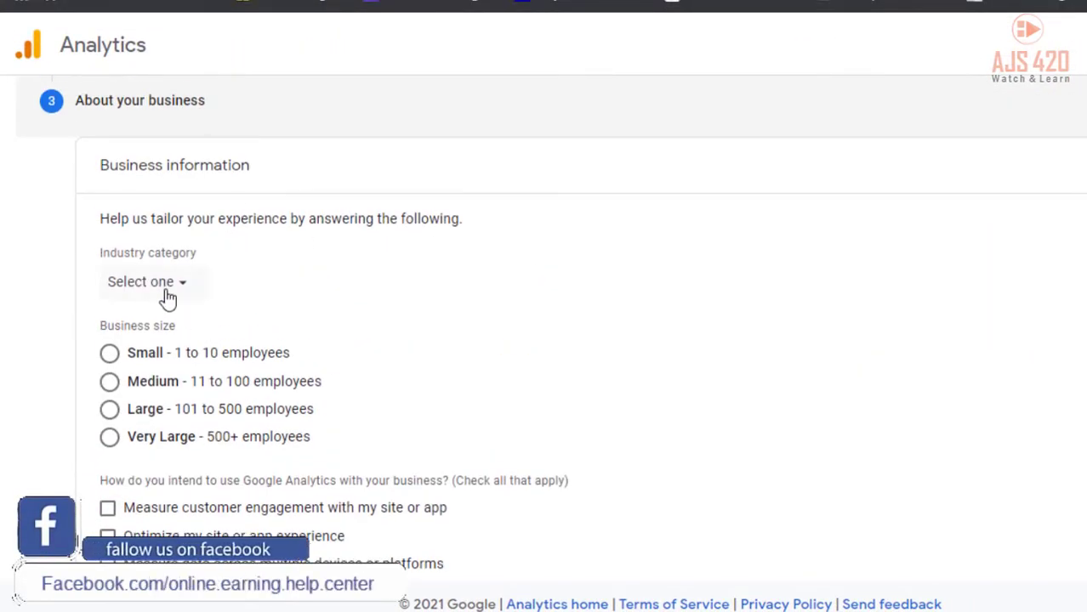
{"action": "scroll", "coordinate": [150, 317], "scroll_direction": "down", "scroll_amount": 1}
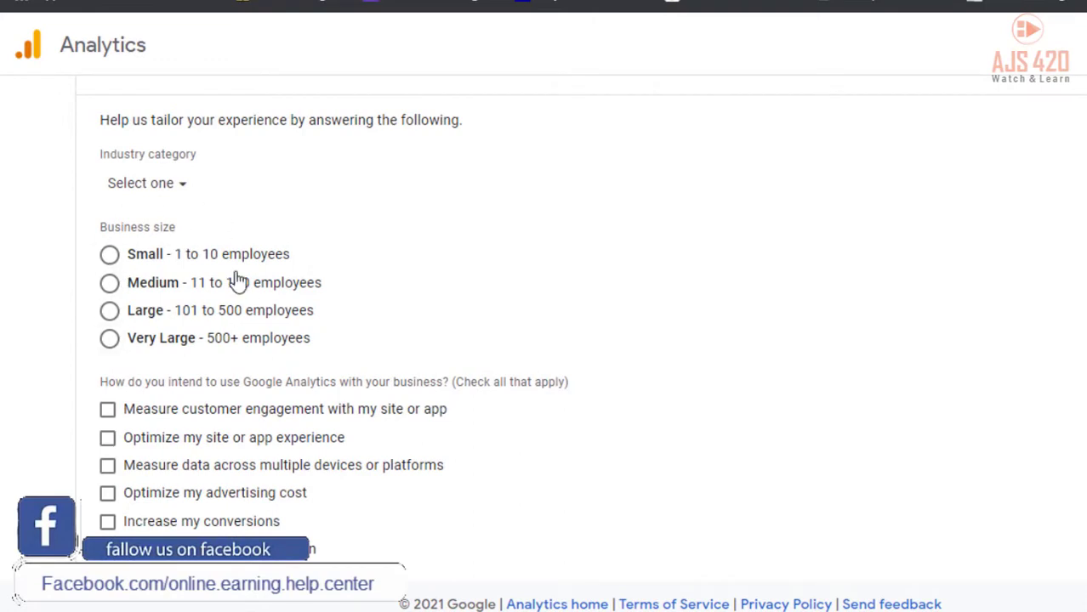
{"action": "left_click", "coordinate": [109, 257]}
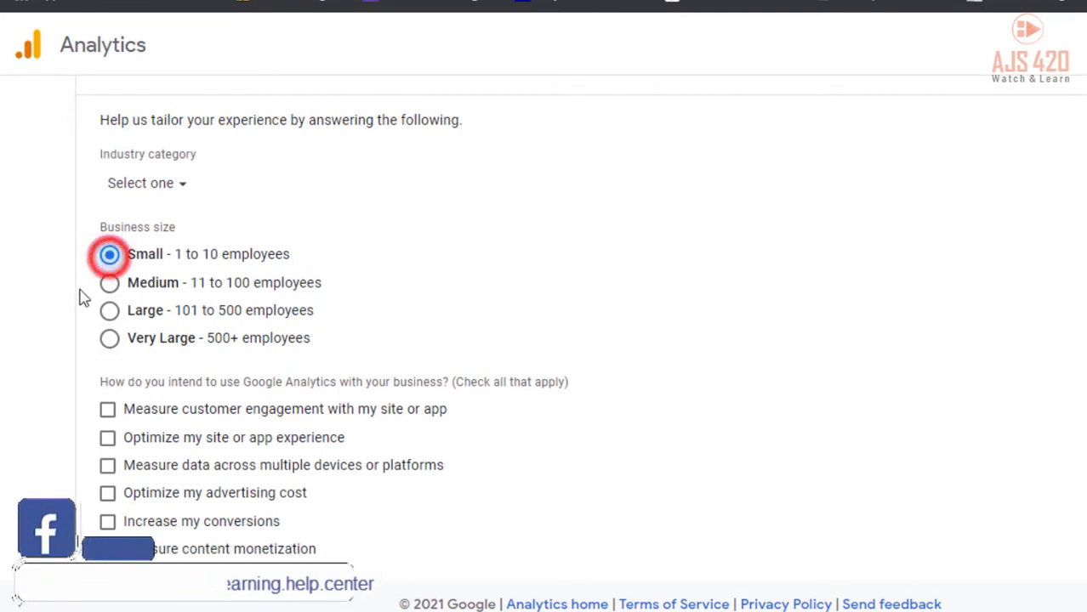
Choose Optimize my site or app experience as the intended use and submit the account for creation
{"action": "scroll", "coordinate": [127, 289], "scroll_direction": "down", "scroll_amount": 1}
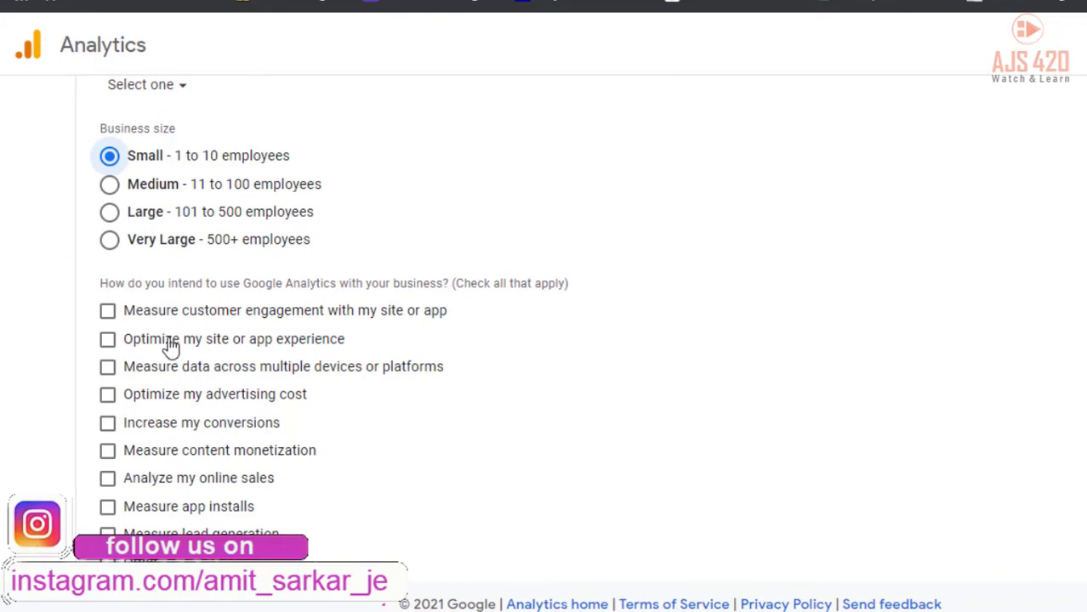
{"action": "left_click", "coordinate": [107, 343]}
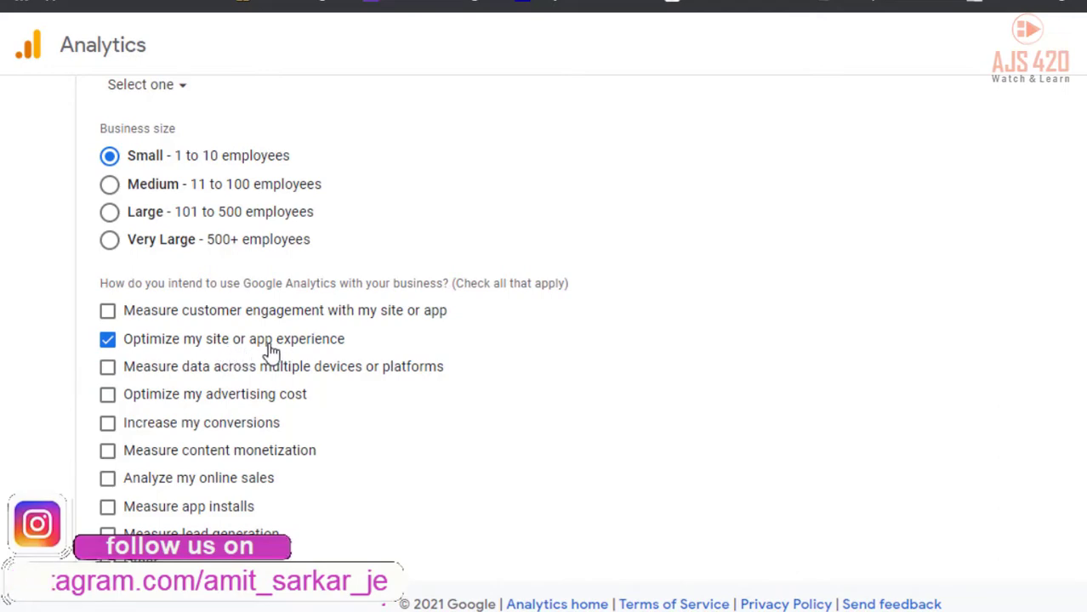
{"action": "scroll", "coordinate": [93, 504], "scroll_direction": "down", "scroll_amount": 2}
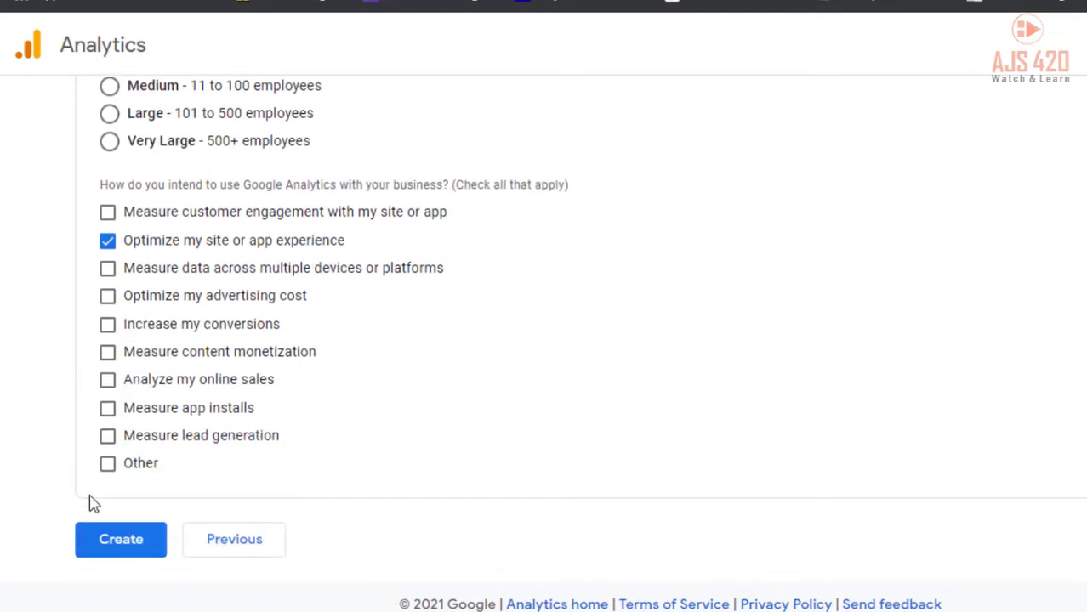
{"action": "left_click", "coordinate": [122, 542]}
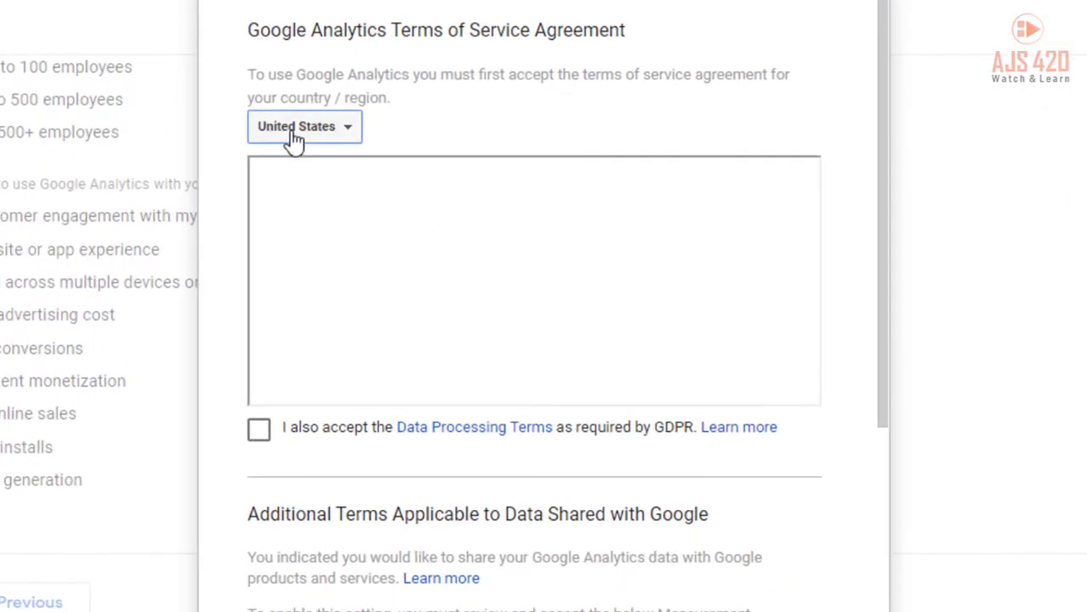
Set the terms of service country to Bangladesh and accept the GDPR Data Processing Terms
{"action": "left_click", "coordinate": [308, 137]}
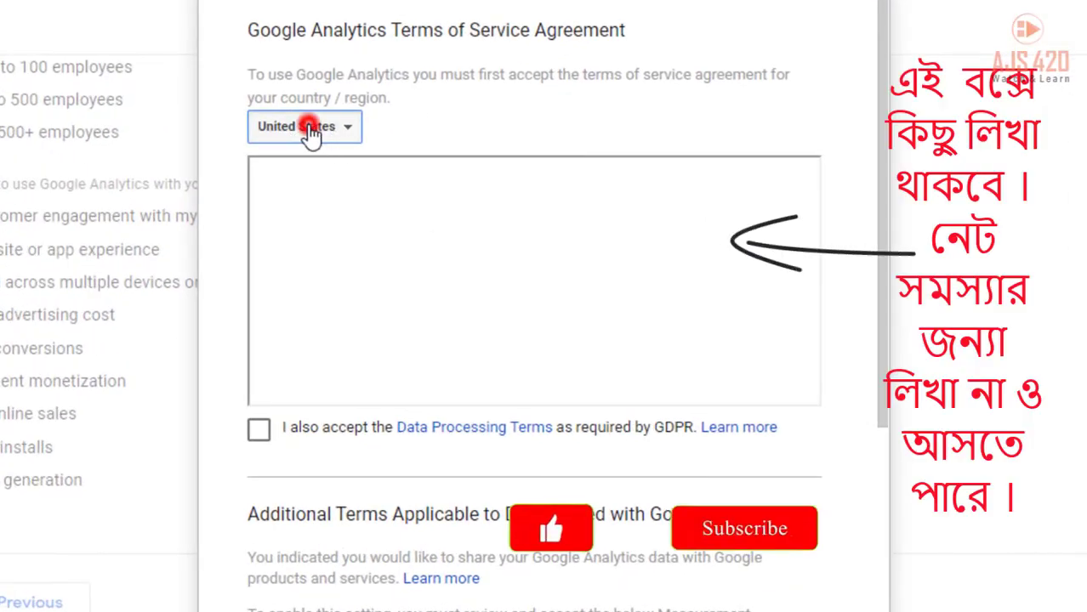
{"action": "type", "text": "b"}
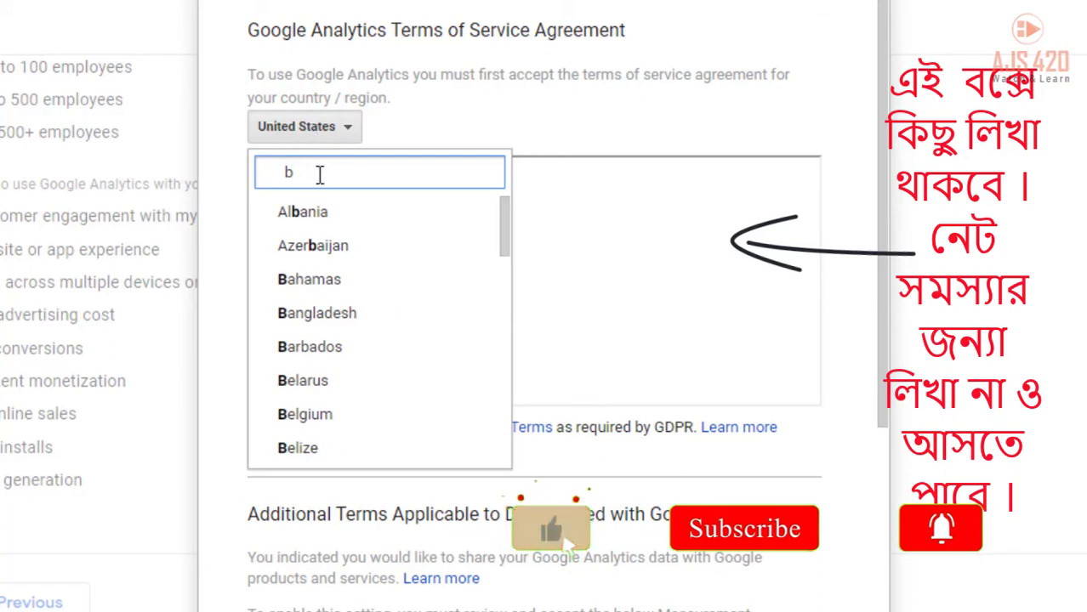
{"action": "left_click", "coordinate": [335, 314]}
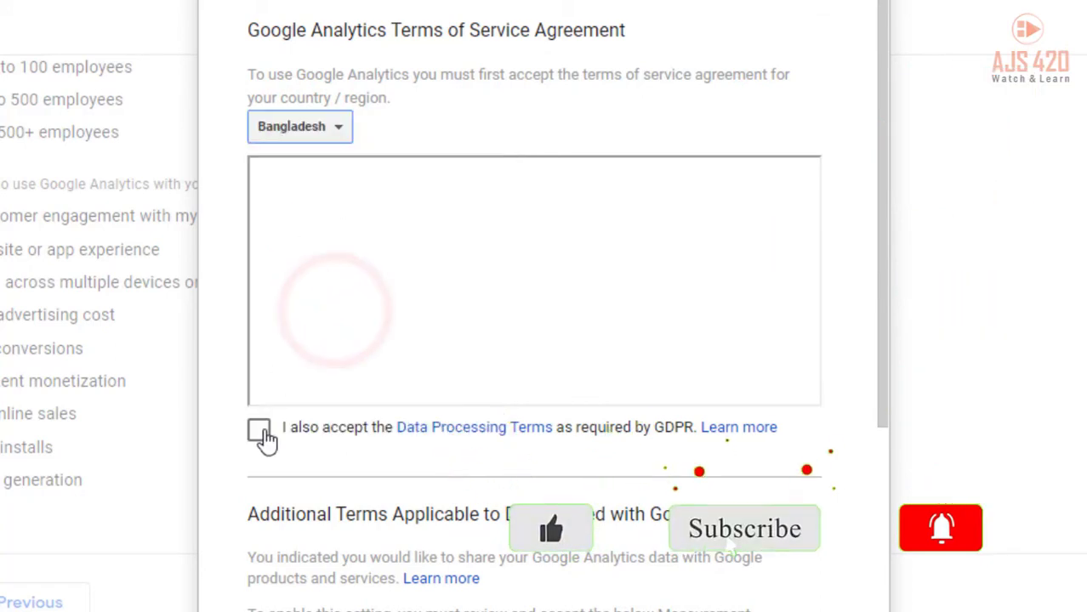
{"action": "left_click", "coordinate": [259, 432]}
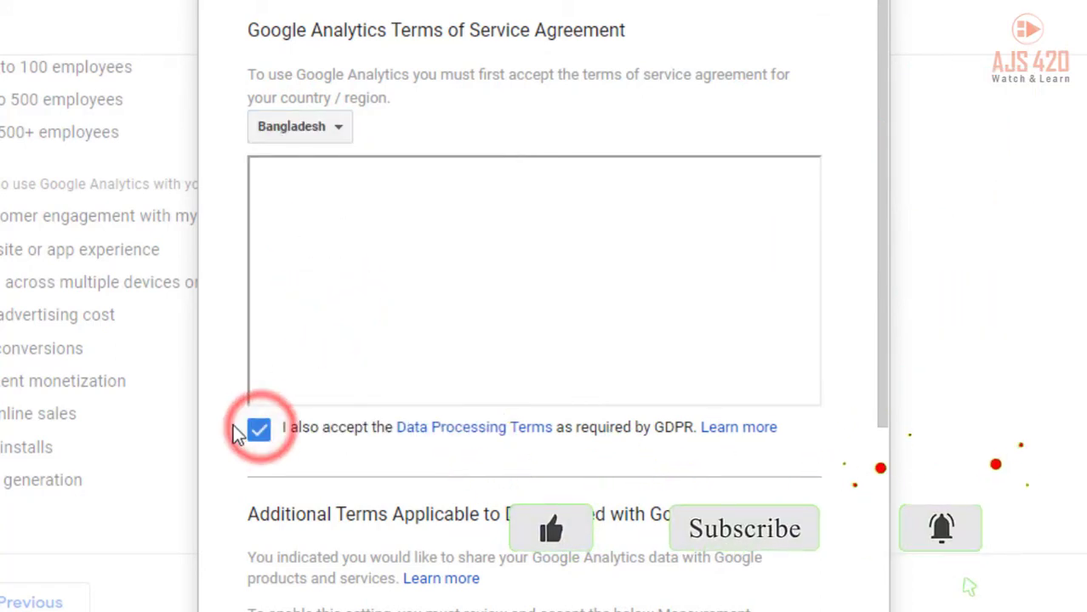
Accept the Measurement Controller-Controller Data Protection Terms and agree to the Terms of Service Agreement
{"action": "scroll", "coordinate": [326, 381], "scroll_direction": "down", "scroll_amount": 5}
{"action": "scroll", "coordinate": [328, 379], "scroll_direction": "down", "scroll_amount": 1}
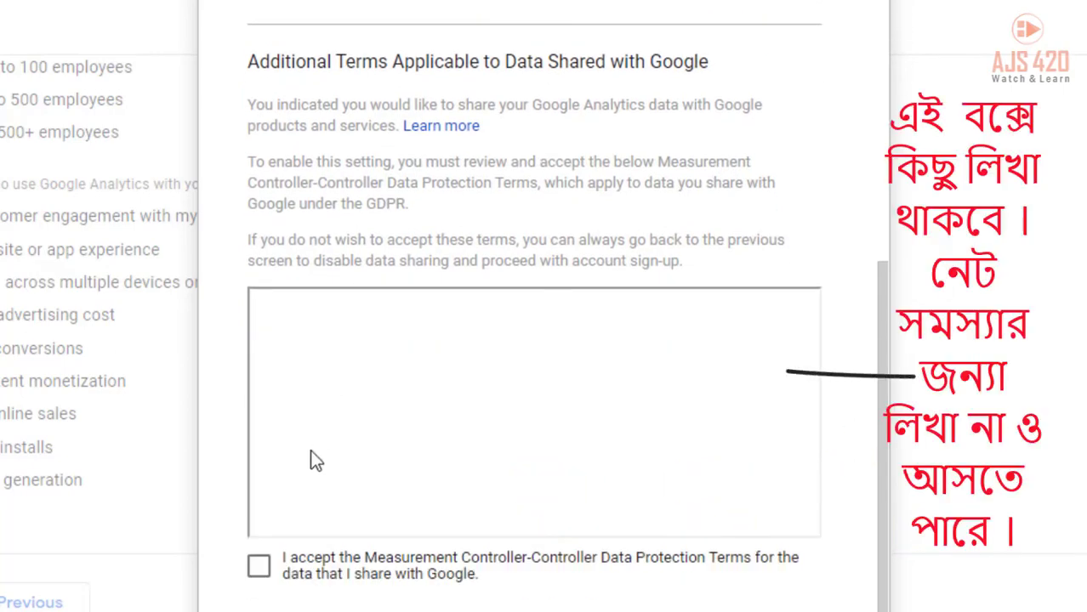
{"action": "left_click", "coordinate": [260, 567]}
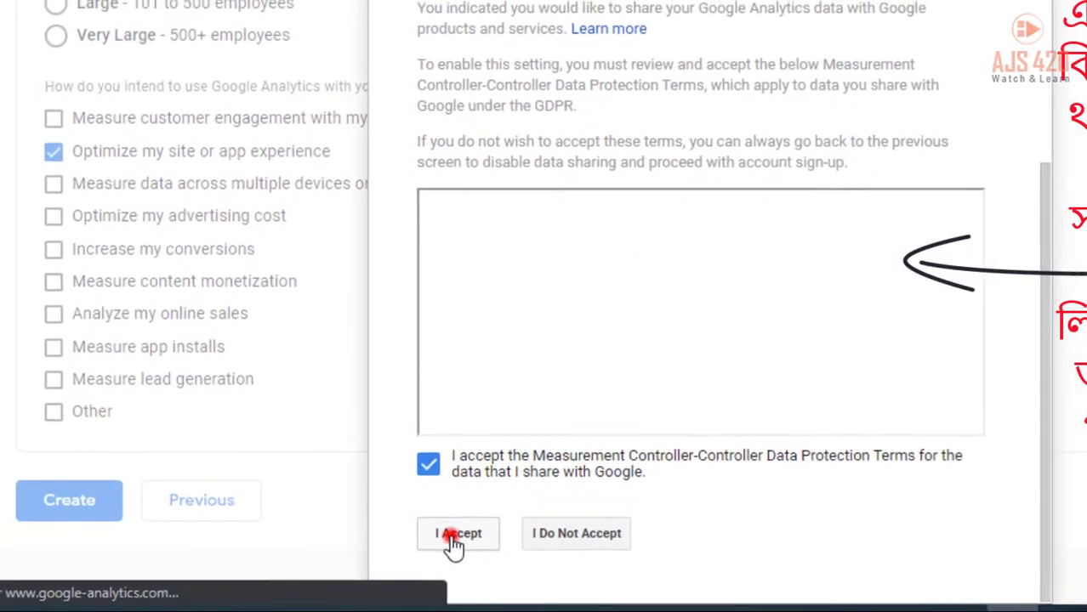
{"action": "left_click", "coordinate": [459, 536]}
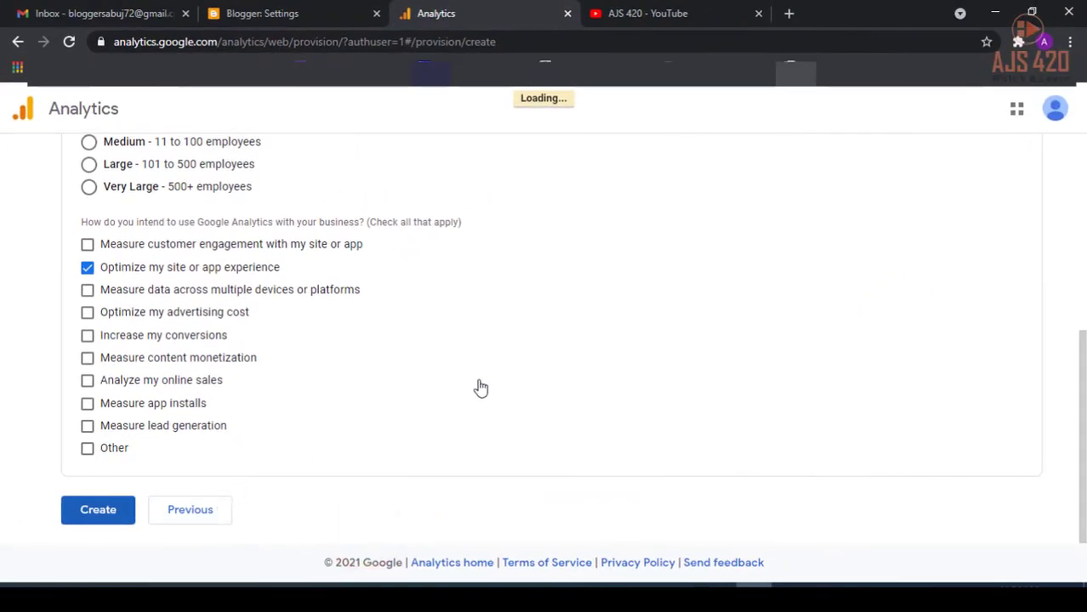
{"action": "left_click", "coordinate": [508, 104]}
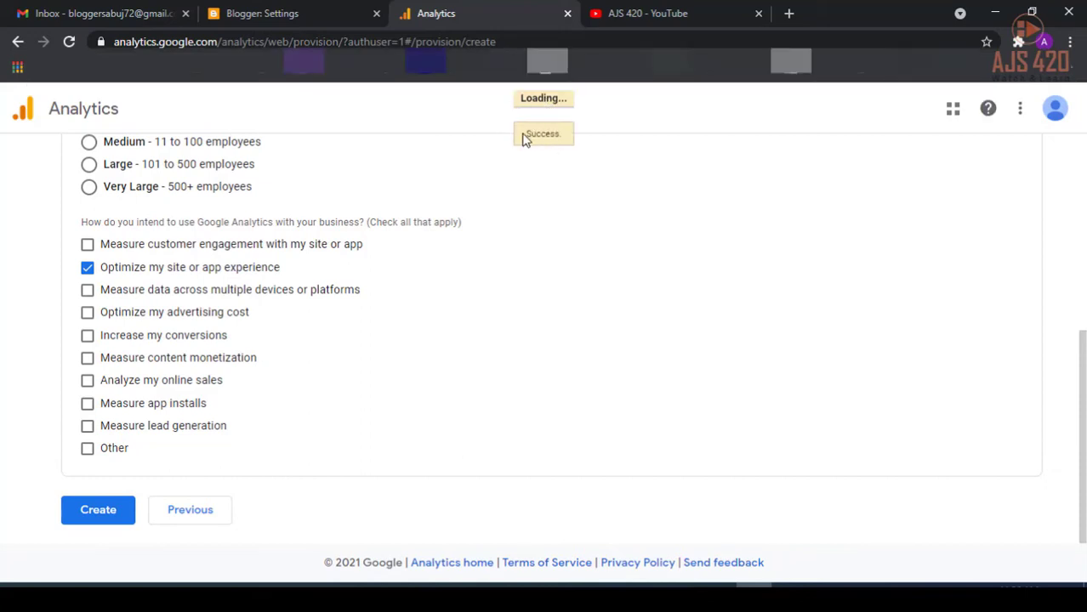
Close the web stream details and save the email communication preferences with every option left unchecked
{"action": "left_click_drag", "start_coordinate": [522, 134], "coordinate": [563, 138]}
{"action": "left_click", "coordinate": [596, 129]}
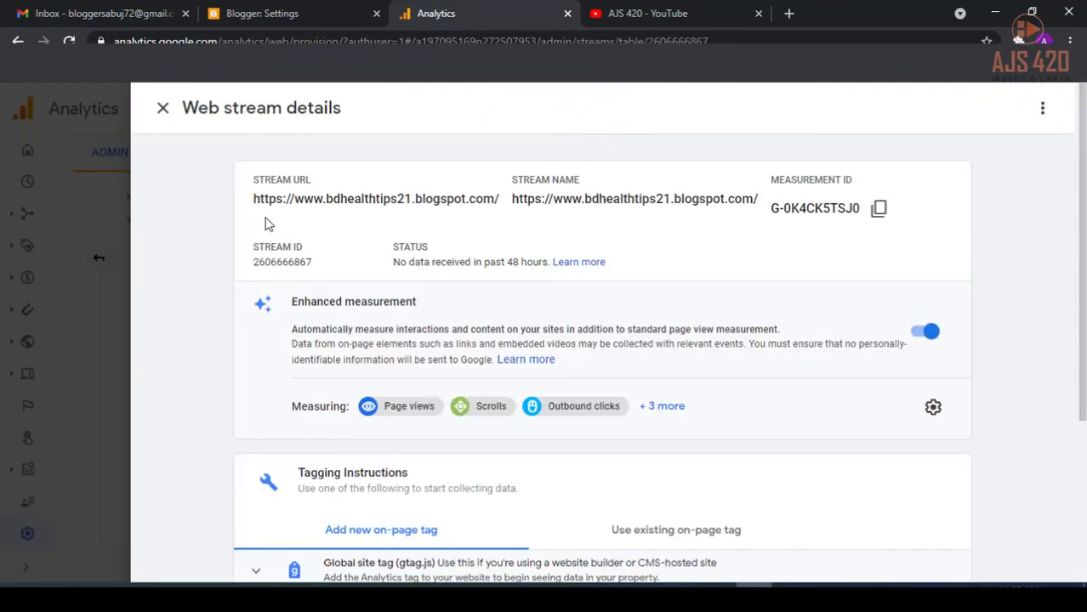
{"action": "left_click", "coordinate": [162, 108]}
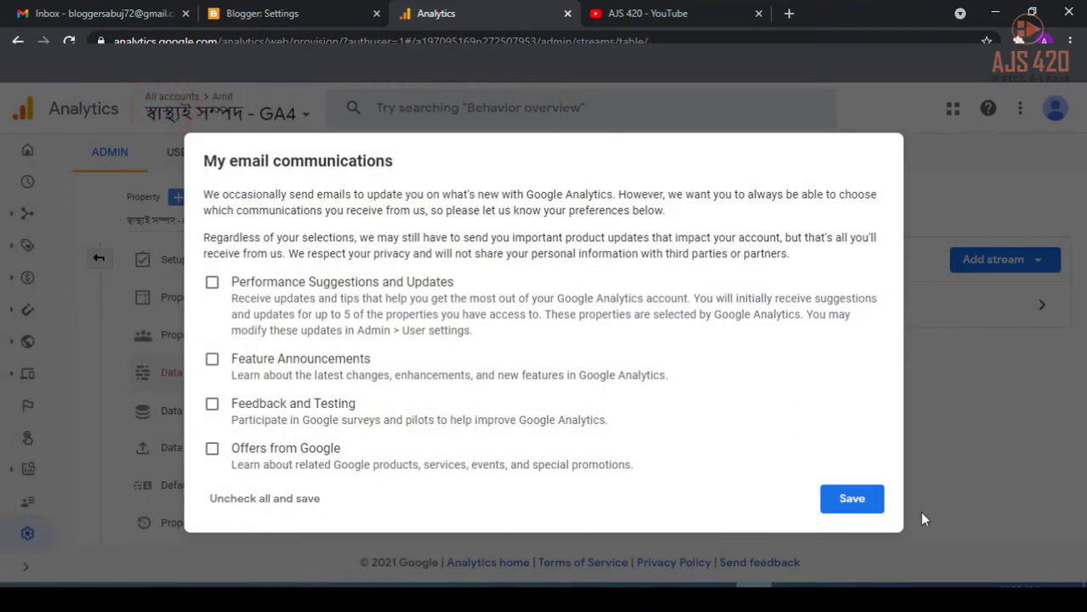
{"action": "left_click", "coordinate": [863, 502]}
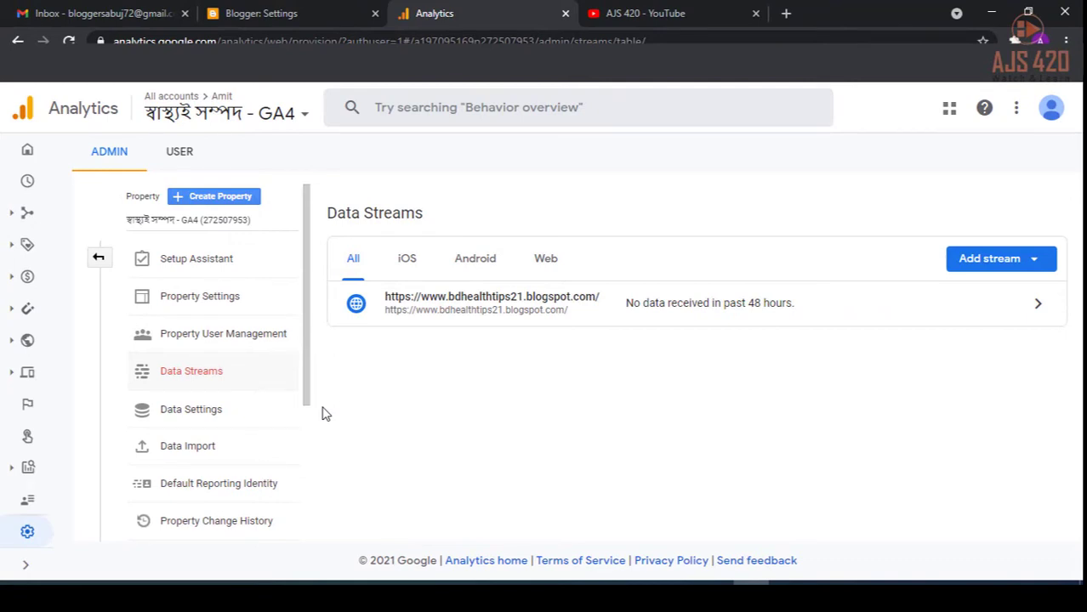
In the Admin overview, switch to the Universal Analytics property of স্বাস্থ্যই সম্পদ and dismiss the mobile app and search tip pop-ups
{"action": "left_click", "coordinate": [27, 534]}
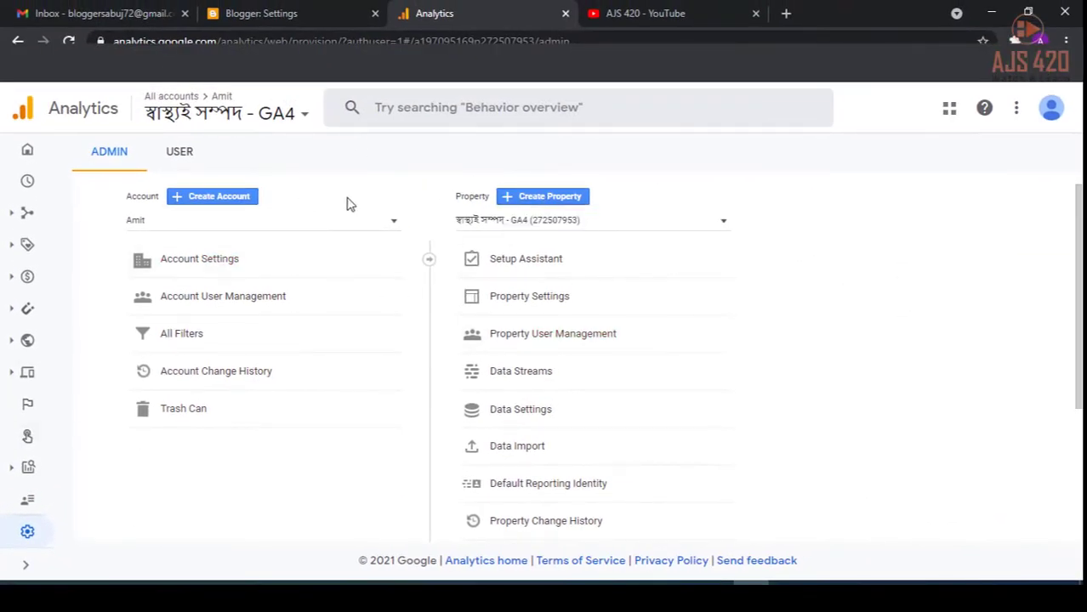
{"action": "double_click", "coordinate": [129, 197]}
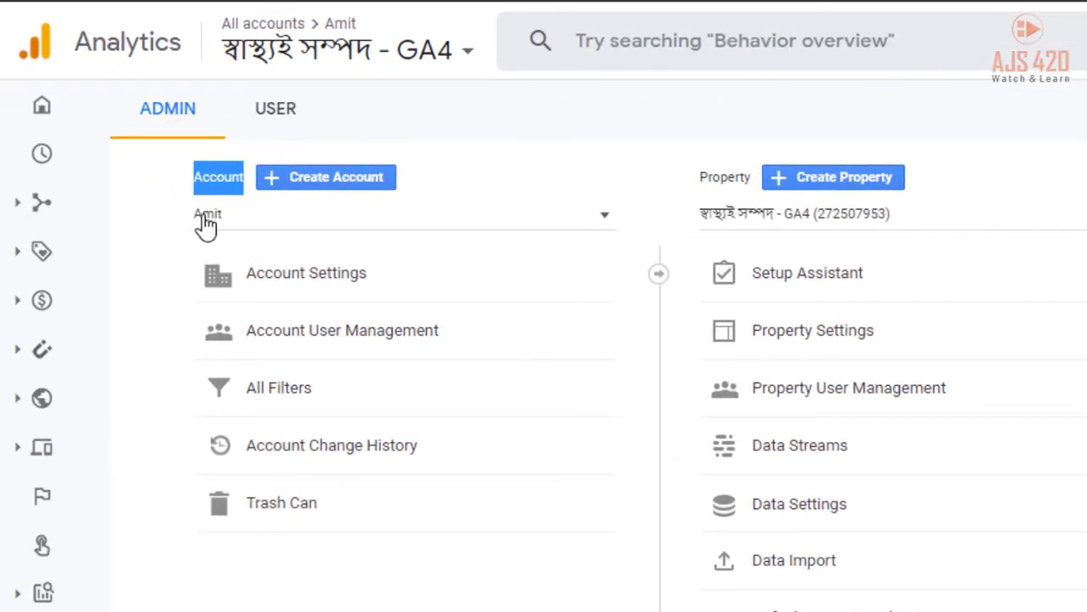
{"action": "double_click", "coordinate": [691, 177]}
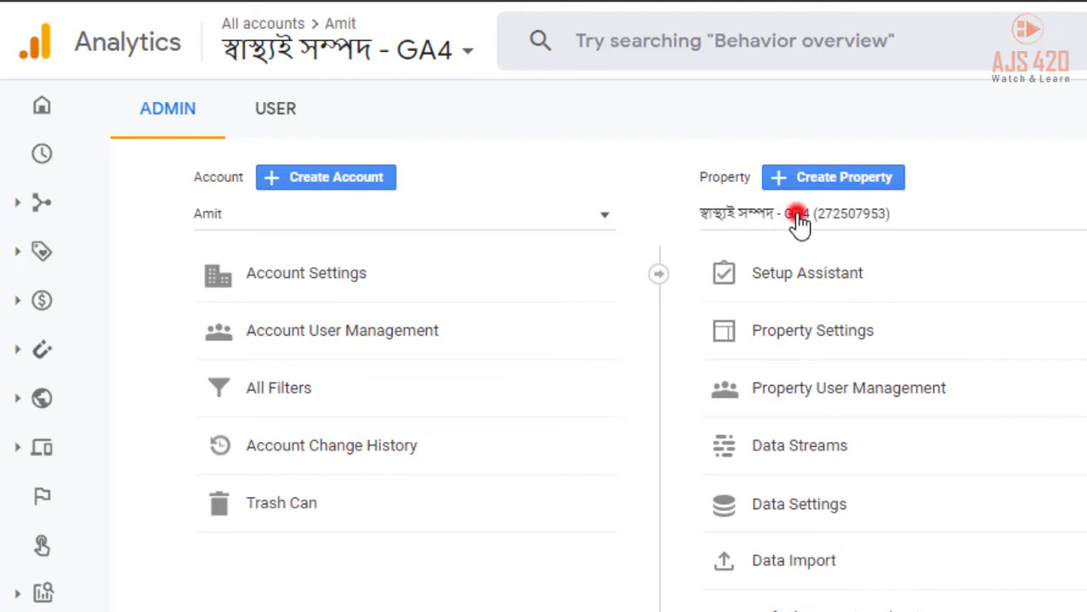
{"action": "left_click", "coordinate": [798, 217]}
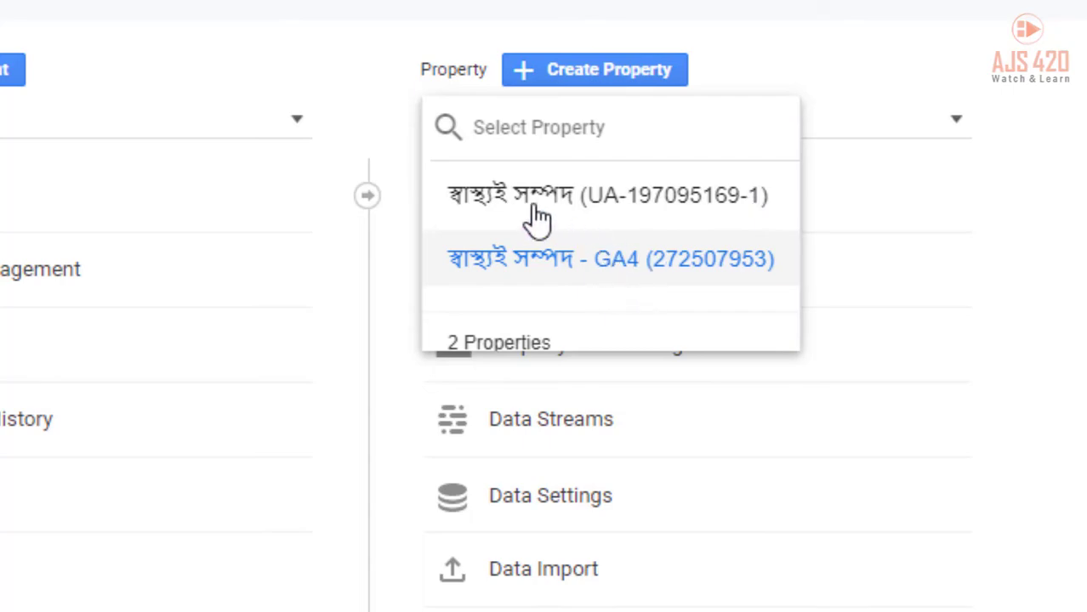
{"action": "left_click", "coordinate": [602, 203]}
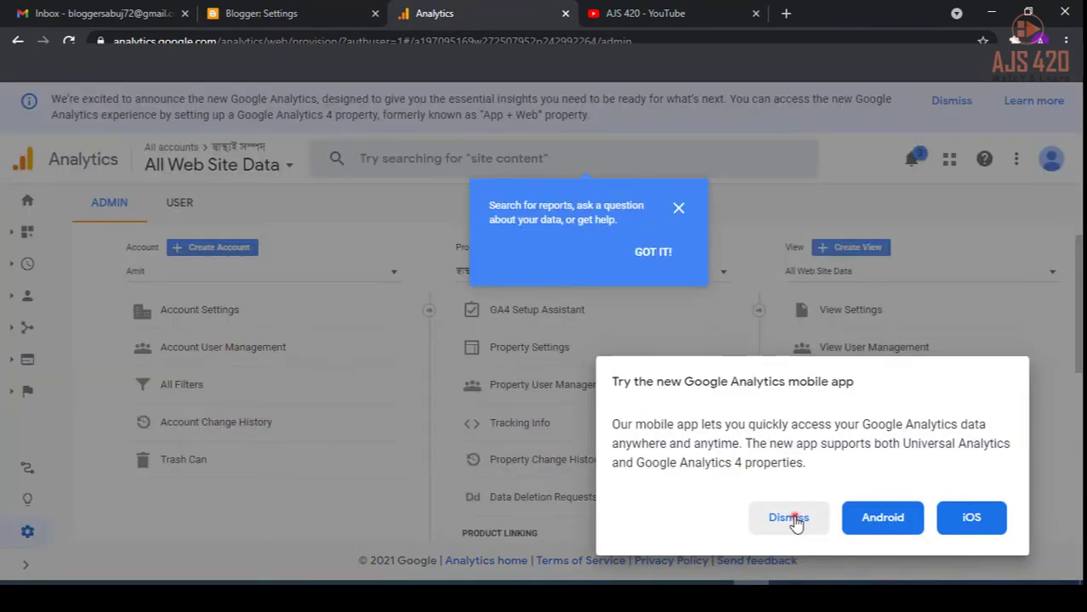
{"action": "left_click", "coordinate": [793, 519]}
{"action": "left_click", "coordinate": [679, 209]}
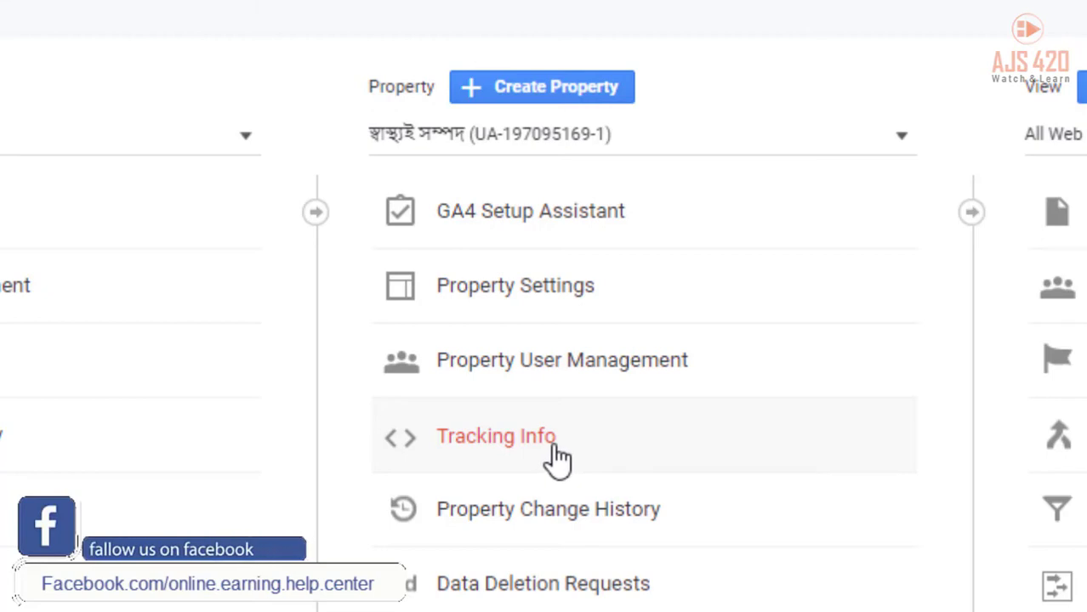
Switch the selected property to স্বাস্থ্যই সম্পদ - GA4 and look over its admin options
{"action": "left_click", "coordinate": [506, 135]}
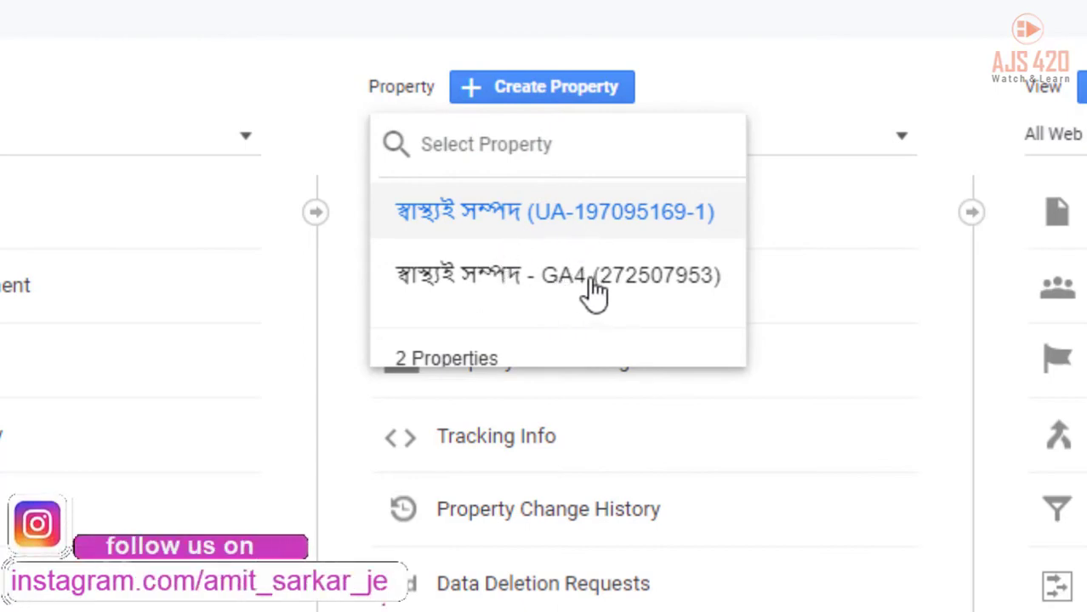
{"action": "left_click", "coordinate": [567, 284]}
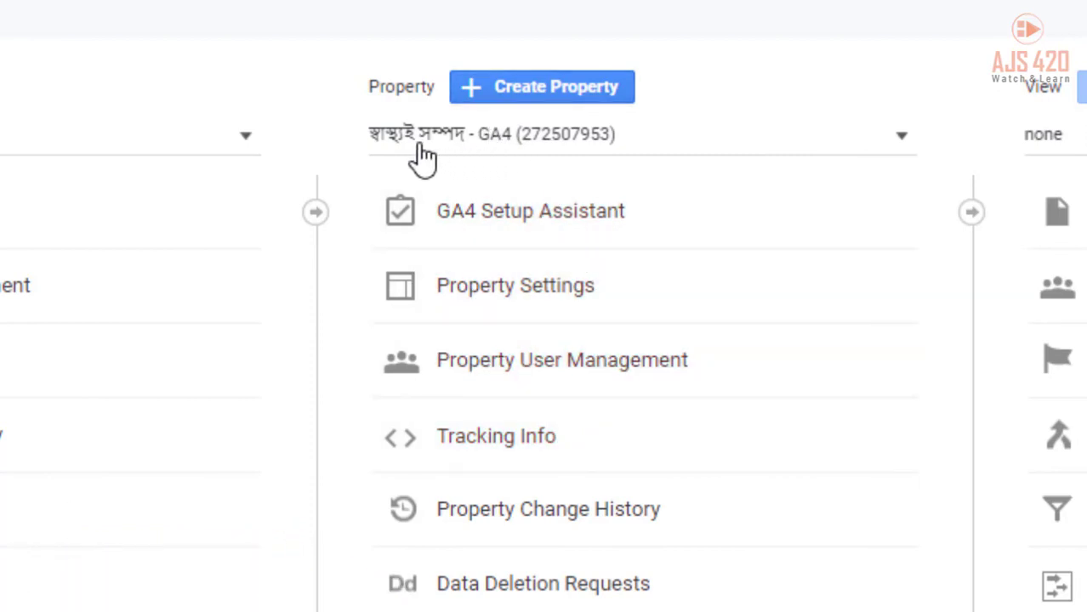
{"action": "scroll", "coordinate": [579, 145], "scroll_direction": "down", "scroll_amount": 1}
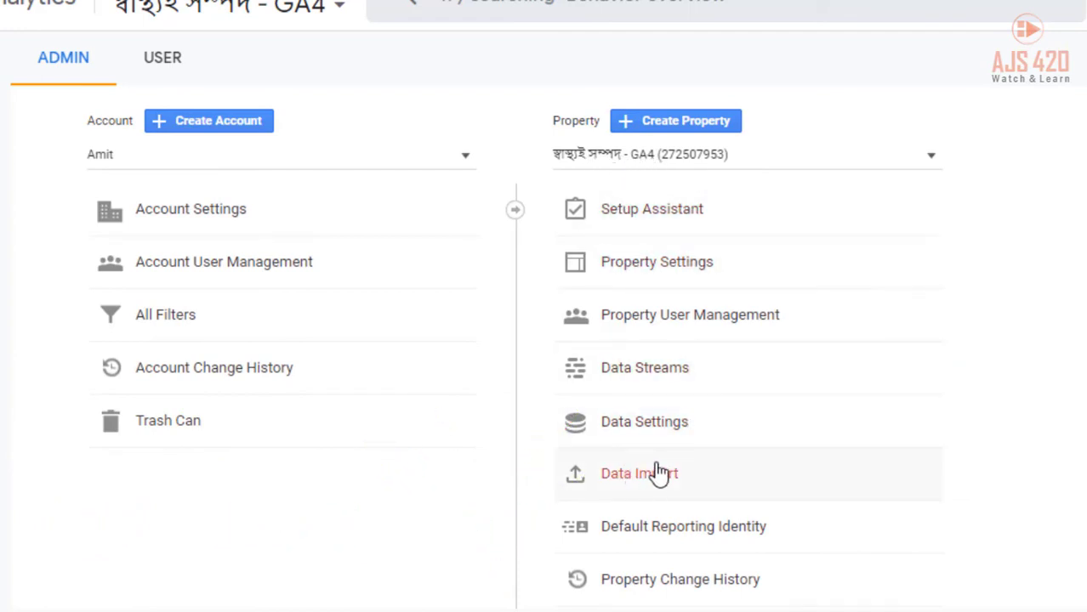
Select the Universal Analytics property of স্বাস্থ্যই সম্পদ and open the Tracking Code page of its Tracking Info
{"action": "left_click", "coordinate": [629, 158]}
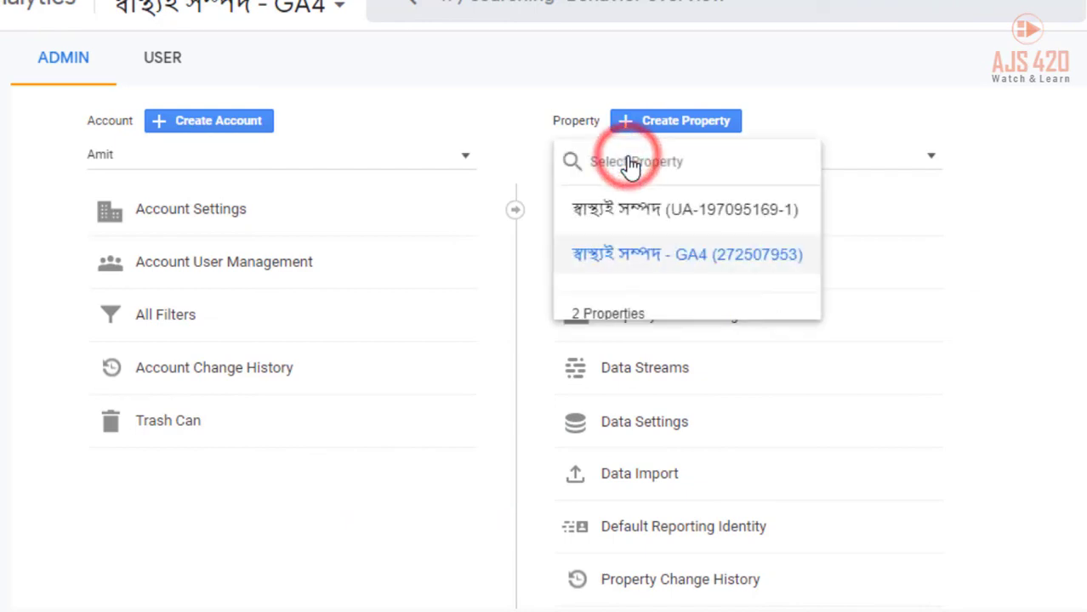
{"action": "left_click", "coordinate": [693, 214]}
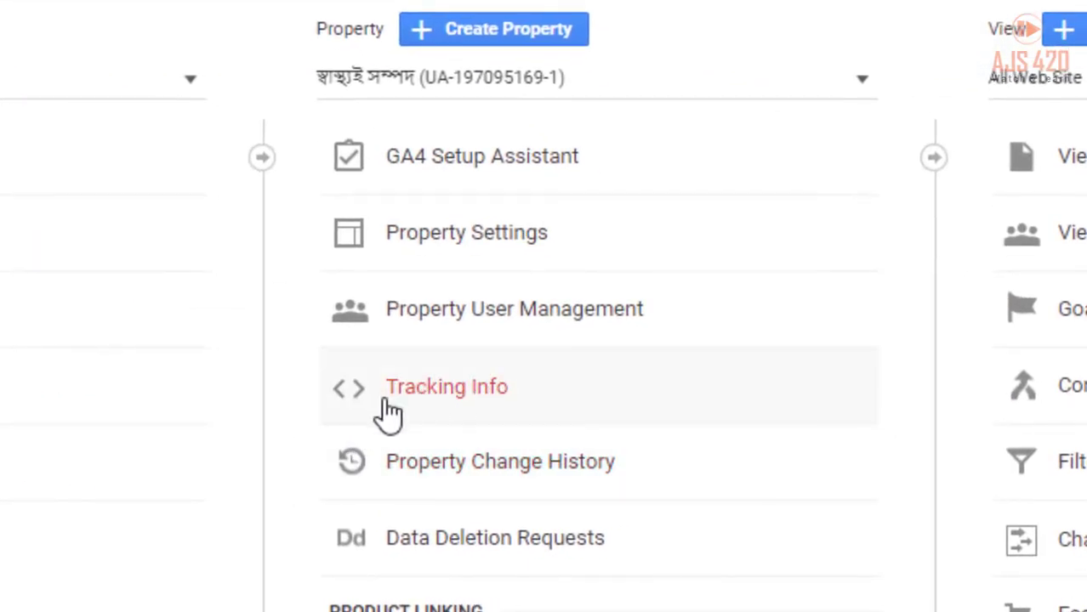
{"action": "left_click", "coordinate": [434, 398]}
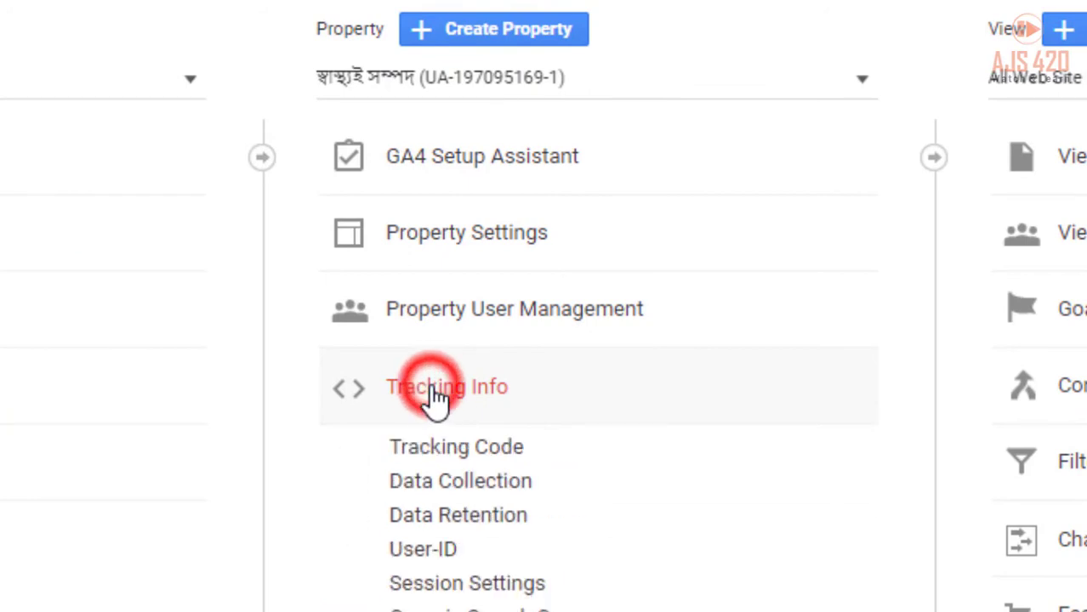
{"action": "left_click", "coordinate": [409, 446]}
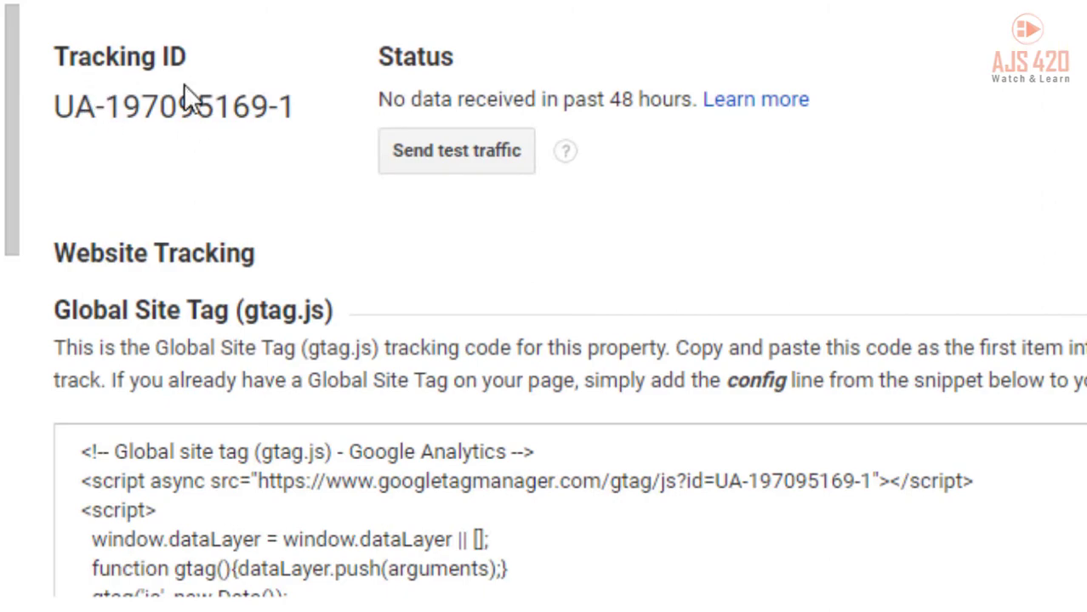
Copy the Universal Analytics property's Tracking ID
{"action": "left_click_drag", "start_coordinate": [289, 103], "coordinate": [57, 109]}
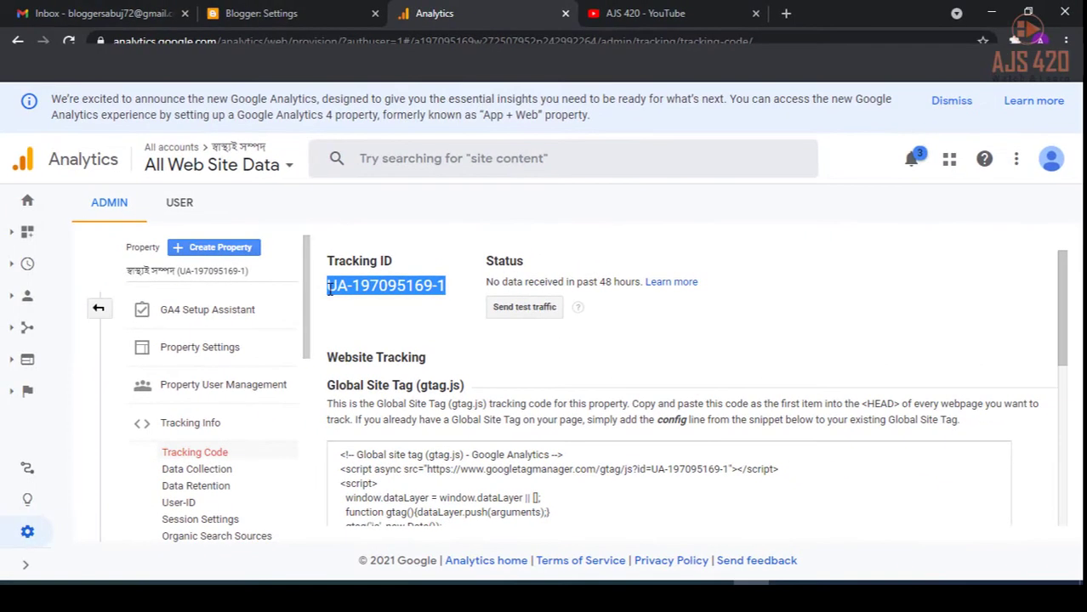
{"action": "right_click", "coordinate": [409, 287]}
{"action": "left_click", "coordinate": [436, 298]}
Switch to the Blogger settings, enter the copied Tracking ID as the Google Analytics Property ID and save it
{"action": "left_click", "coordinate": [291, 12]}
{"action": "scroll", "coordinate": [68, 396], "scroll_direction": "up", "scroll_amount": 2}
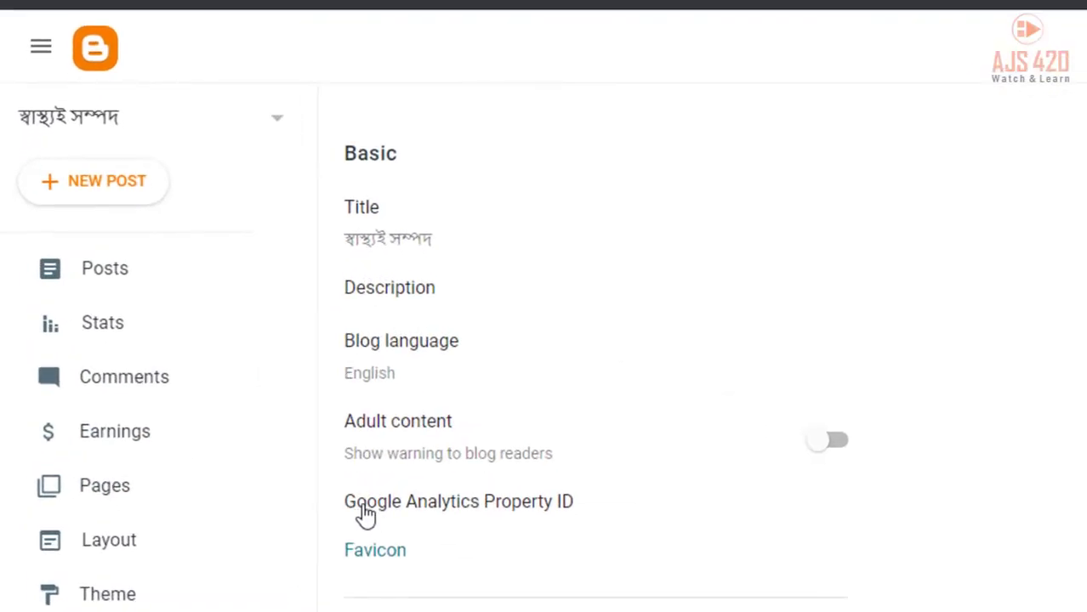
{"action": "left_click", "coordinate": [498, 511]}
{"action": "left_click", "coordinate": [620, 300]}
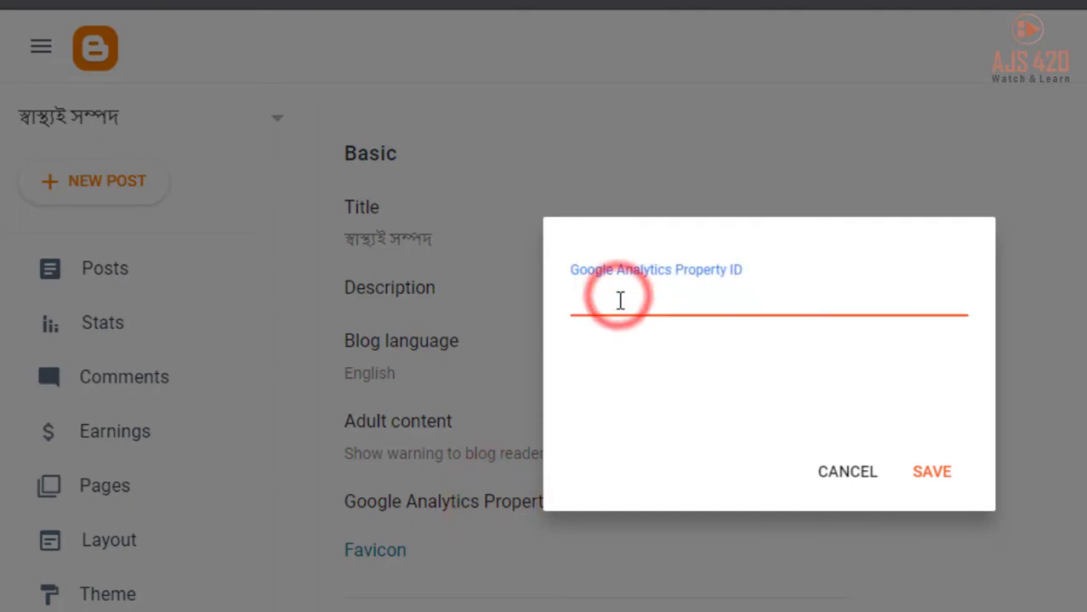
{"action": "left_click", "coordinate": [927, 471]}
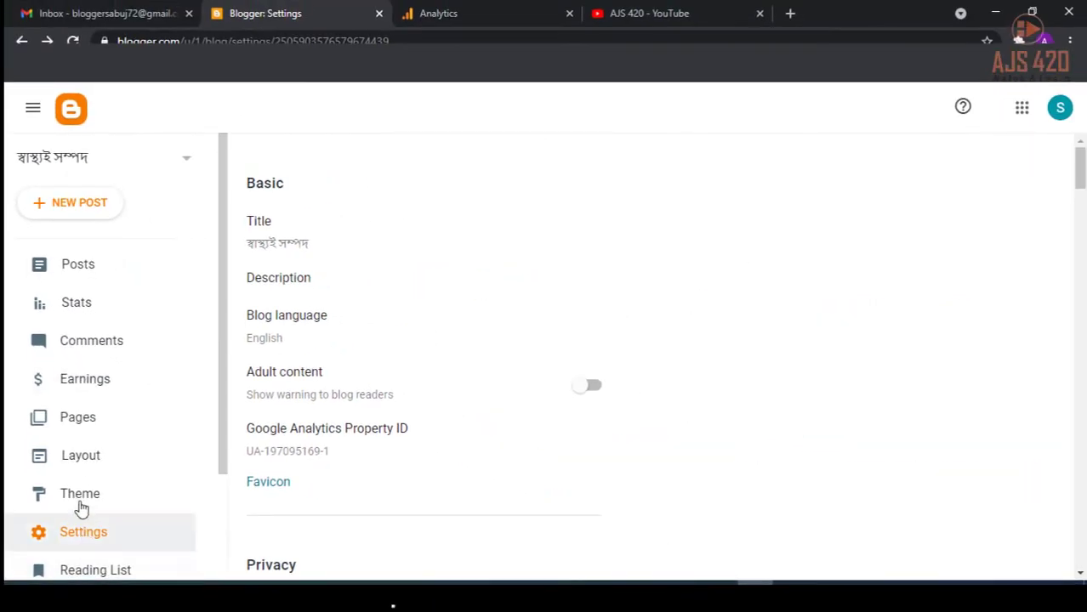
View the live blog from Blogger and open the January 25, 2021 post about drinking water to generate a visit
{"action": "scroll", "coordinate": [86, 511], "scroll_direction": "down", "scroll_amount": 2}
{"action": "left_click", "coordinate": [92, 523]}
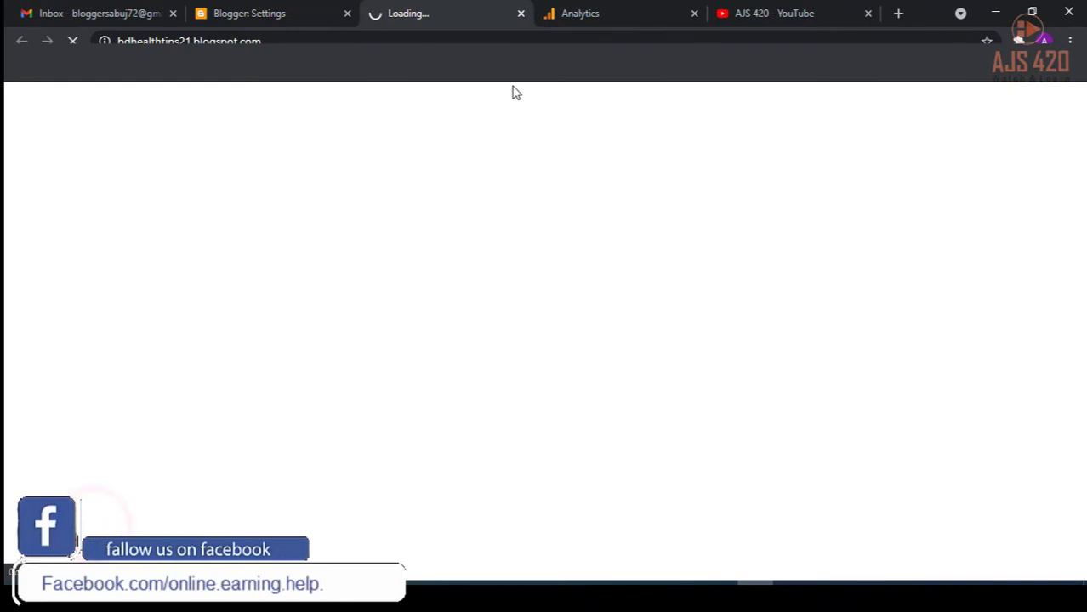
{"action": "left_click", "coordinate": [609, 12]}
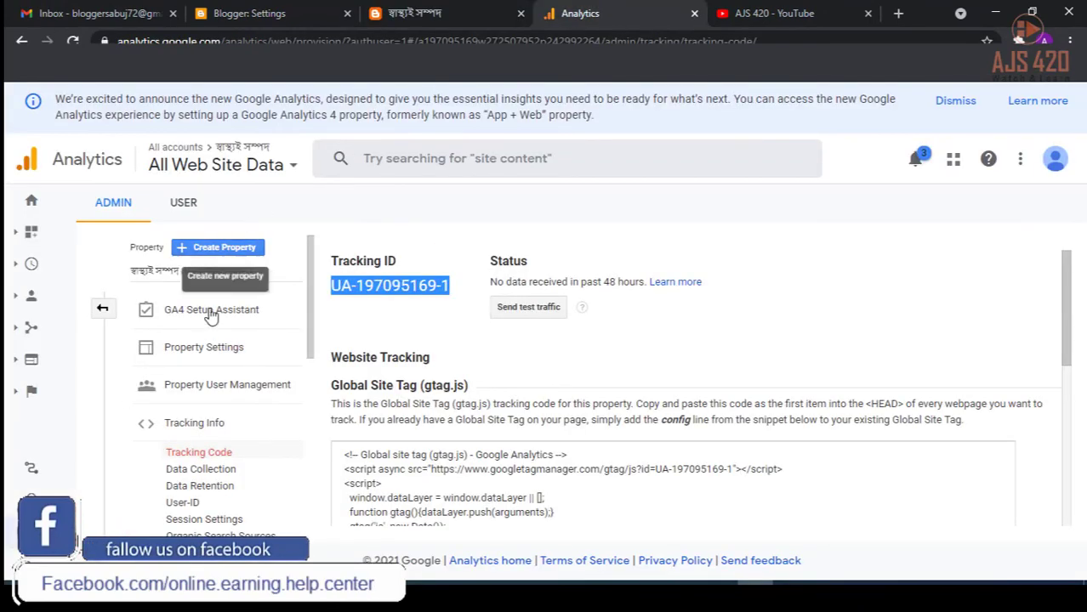
{"action": "left_click", "coordinate": [414, 5]}
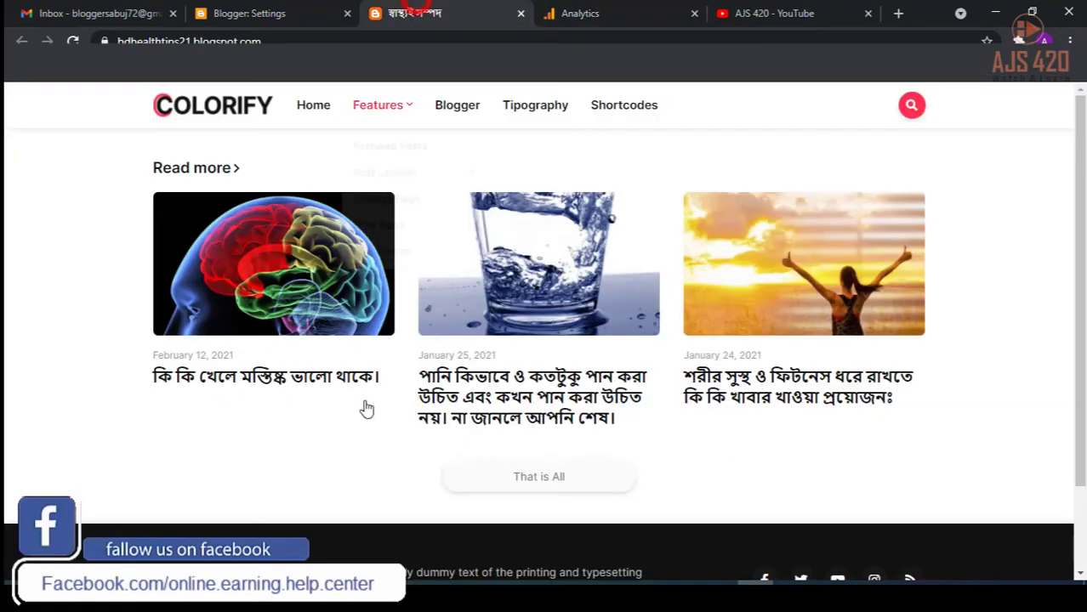
{"action": "left_click", "coordinate": [489, 382]}
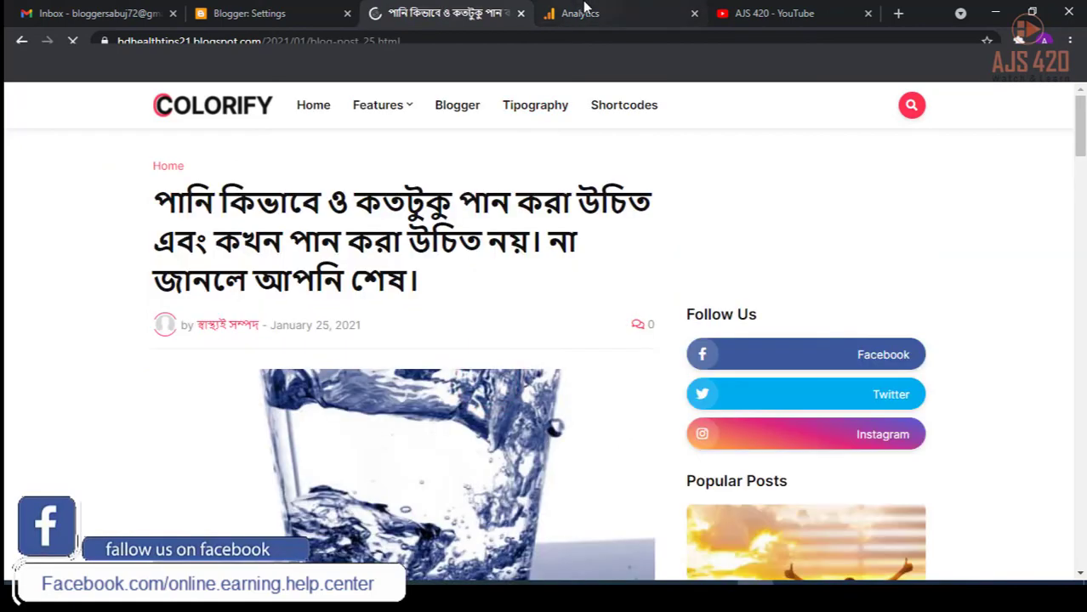
Switch to Google Analytics and examine the active users and top active pages on the Home report against the open blog post
{"action": "left_click", "coordinate": [585, 11]}
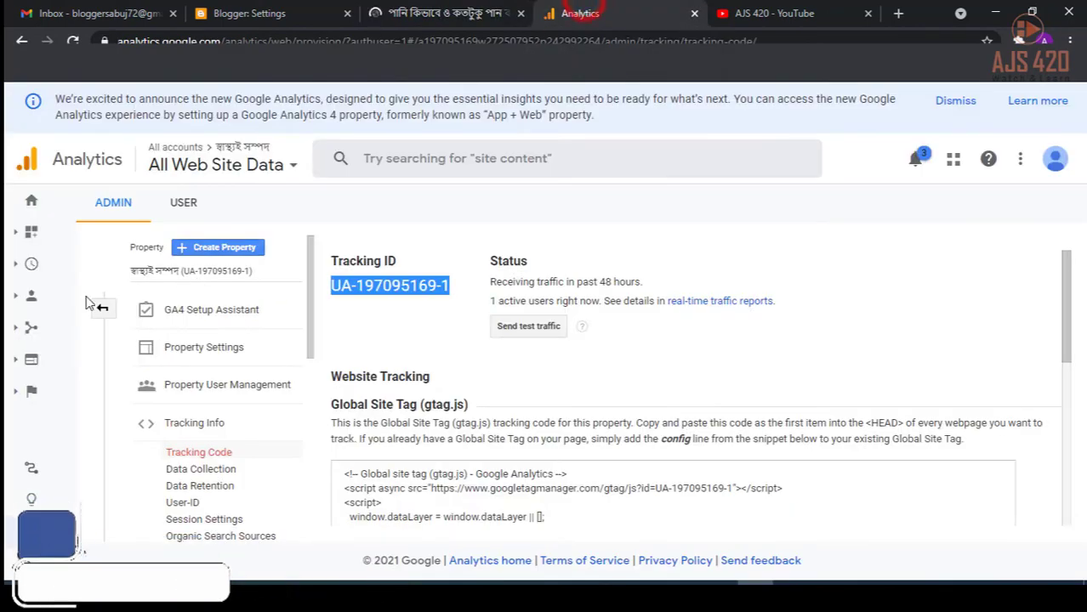
{"action": "left_click", "coordinate": [32, 202]}
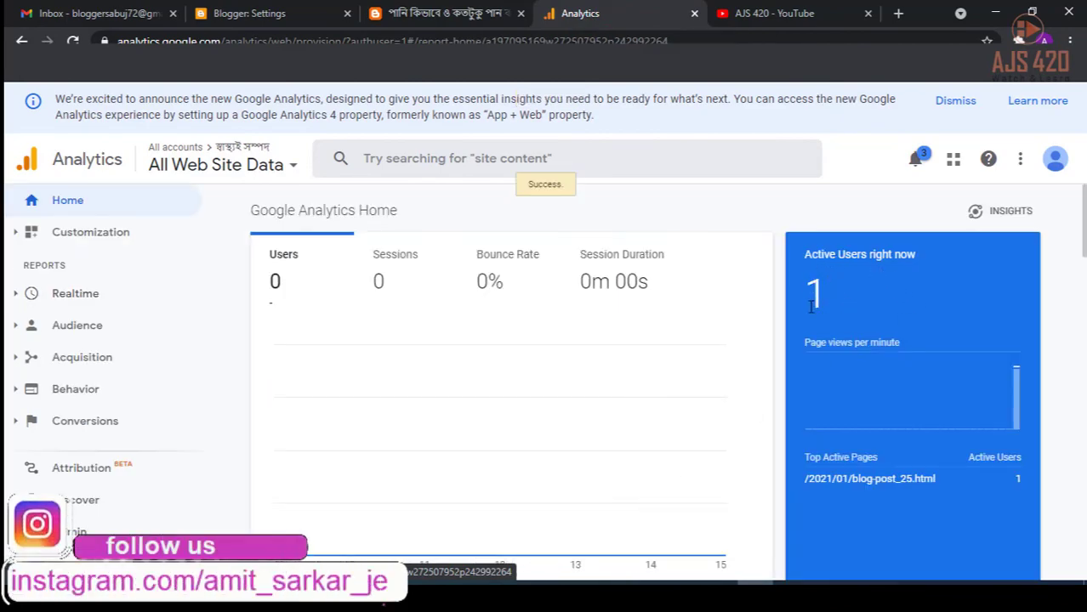
{"action": "left_click", "coordinate": [457, 7]}
{"action": "scroll", "coordinate": [467, 408], "scroll_direction": "down", "scroll_amount": 6}
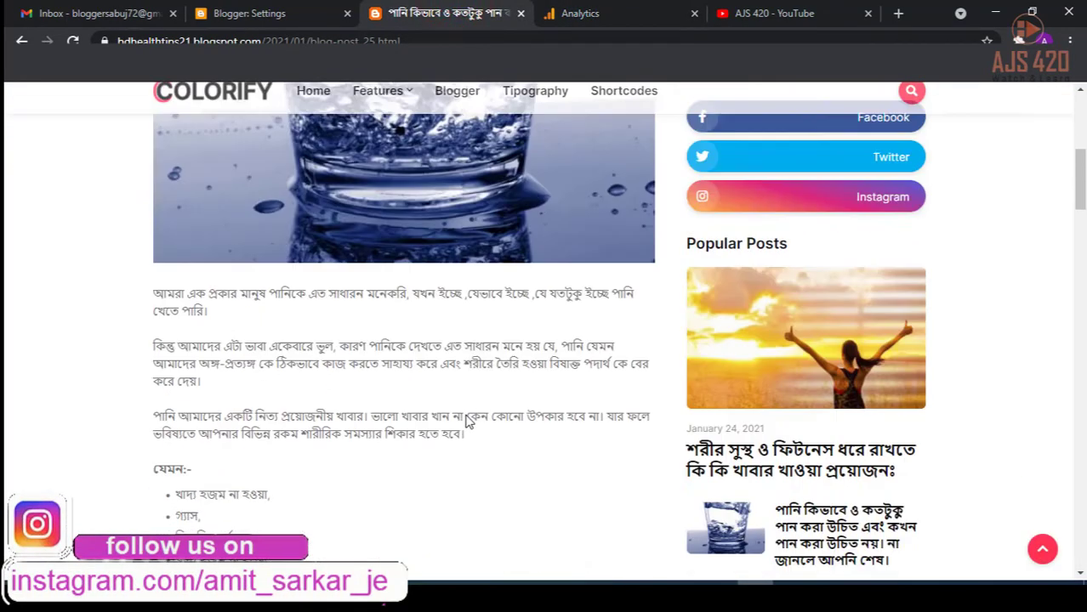
{"action": "scroll", "coordinate": [467, 423], "scroll_direction": "up", "scroll_amount": 6}
{"action": "left_click", "coordinate": [574, 12]}
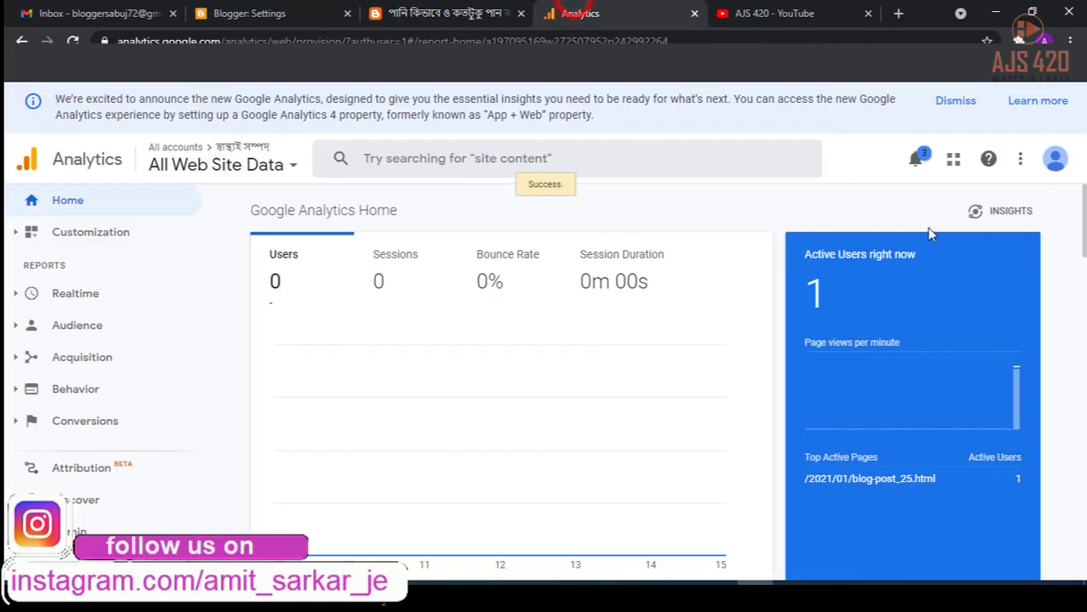